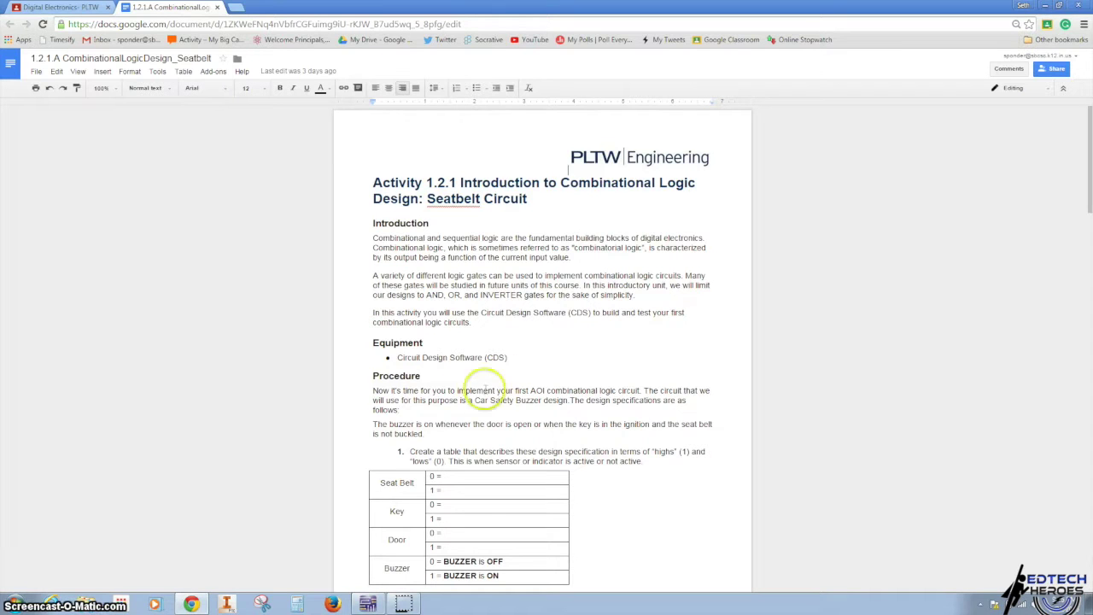
# Scroll the Google Doc down to the step 2 Car Buzzer circuit diagram and truth table.
pyautogui.scroll(-1, 484, 389)
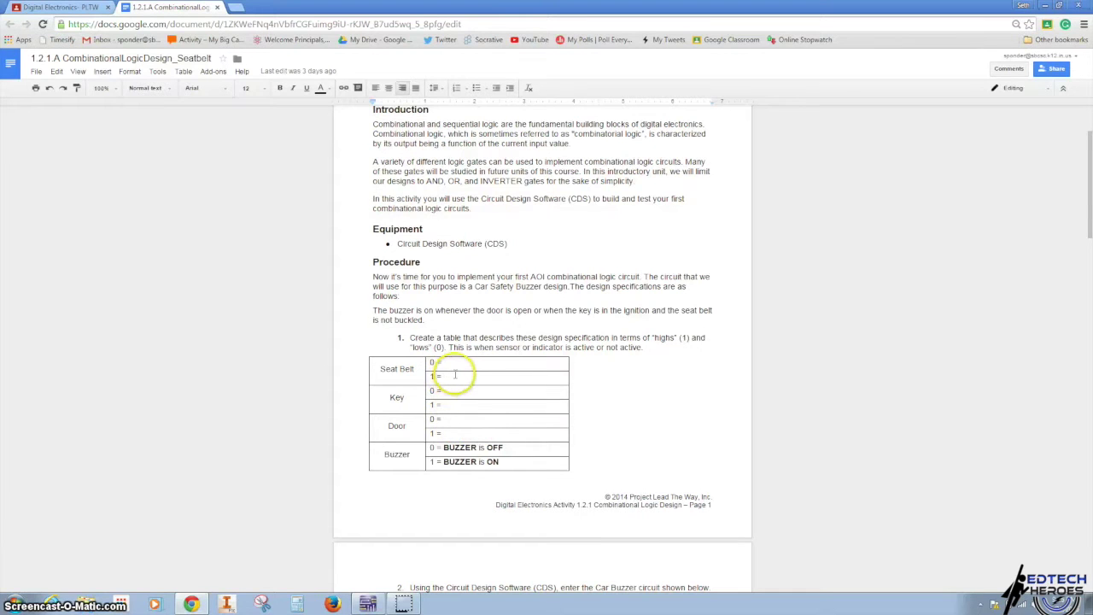
pyautogui.scroll(-3, 454, 371)
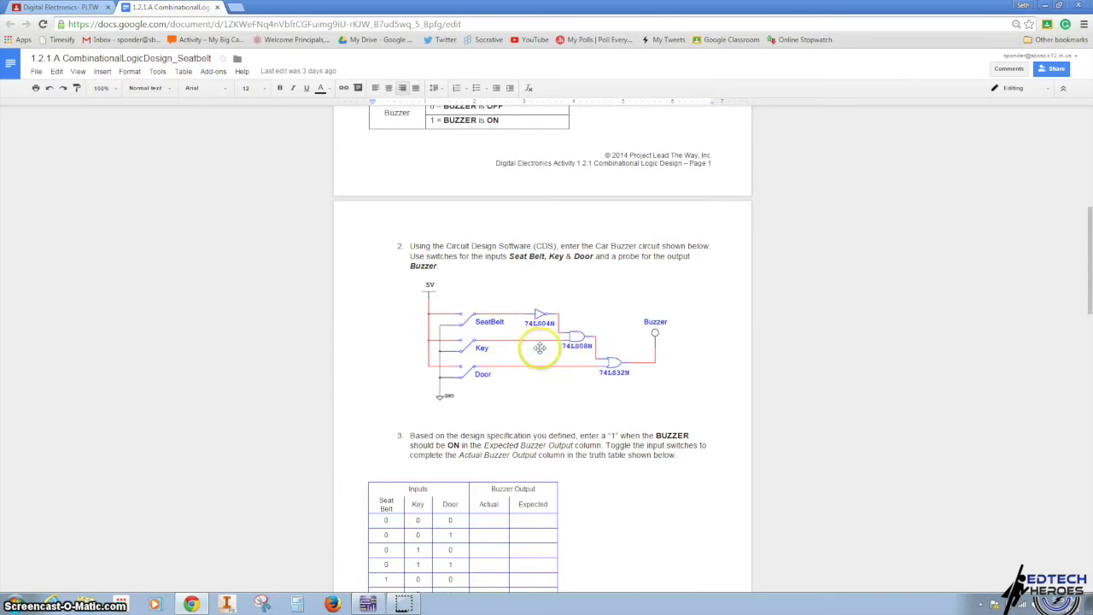
pyautogui.scroll(-1, 551, 350)
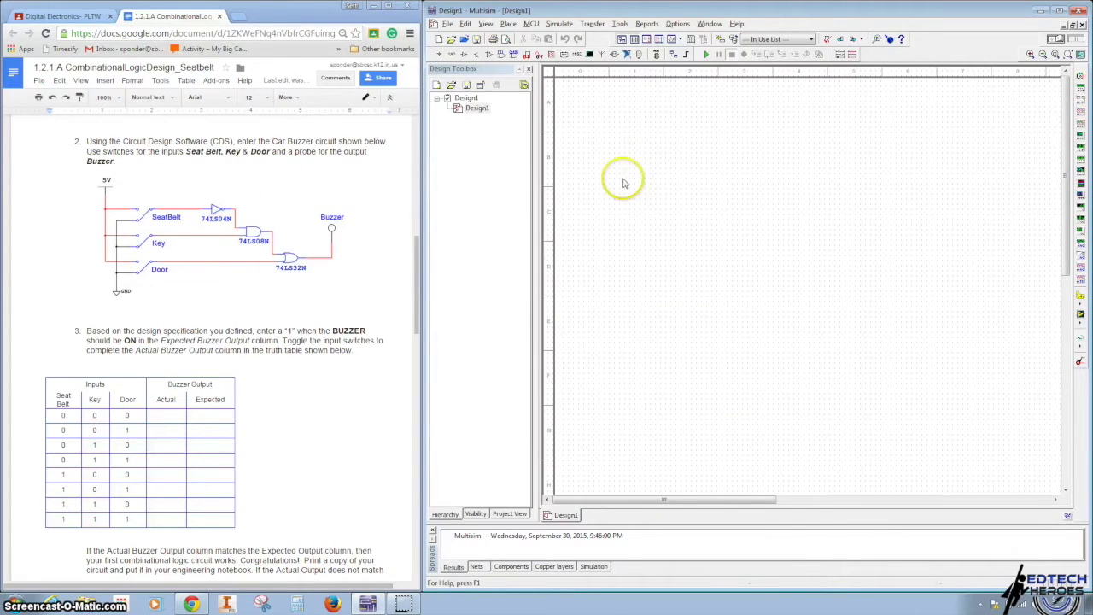
# Place a 5V VCC supply near the top of the schematic.
pyautogui.click(439, 54)
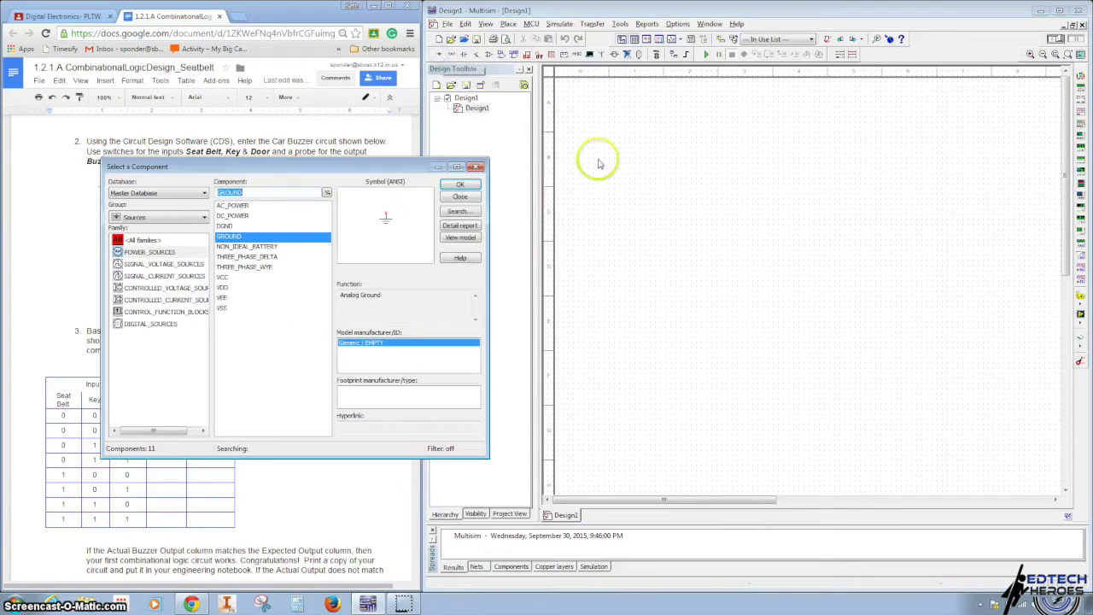
pyautogui.moveTo(371, 173); pyautogui.dragTo(584, 231)
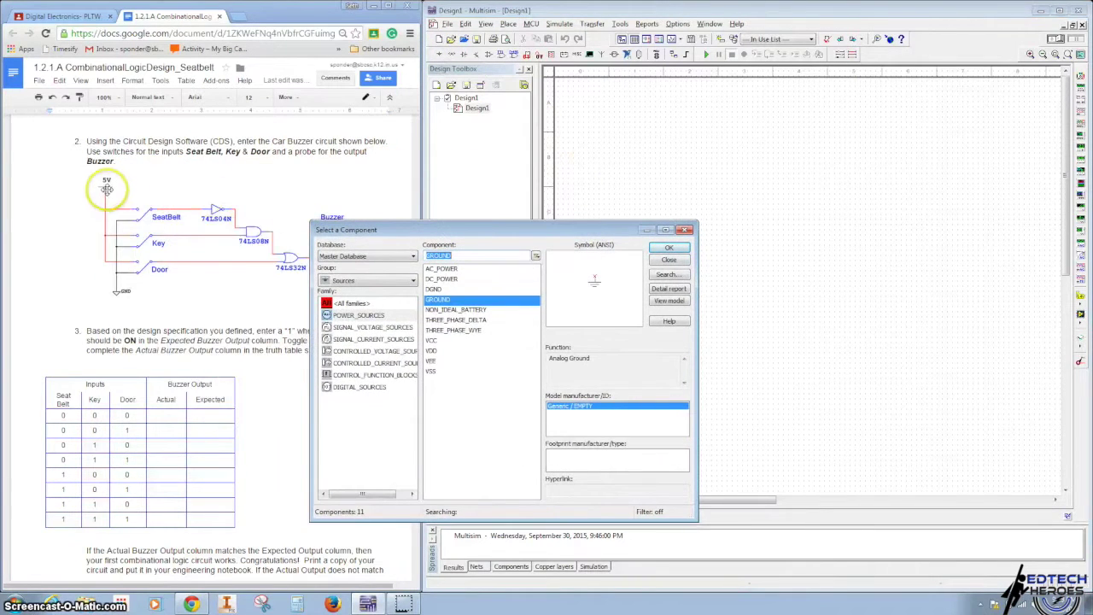
pyautogui.click(433, 340)
pyautogui.click(668, 248)
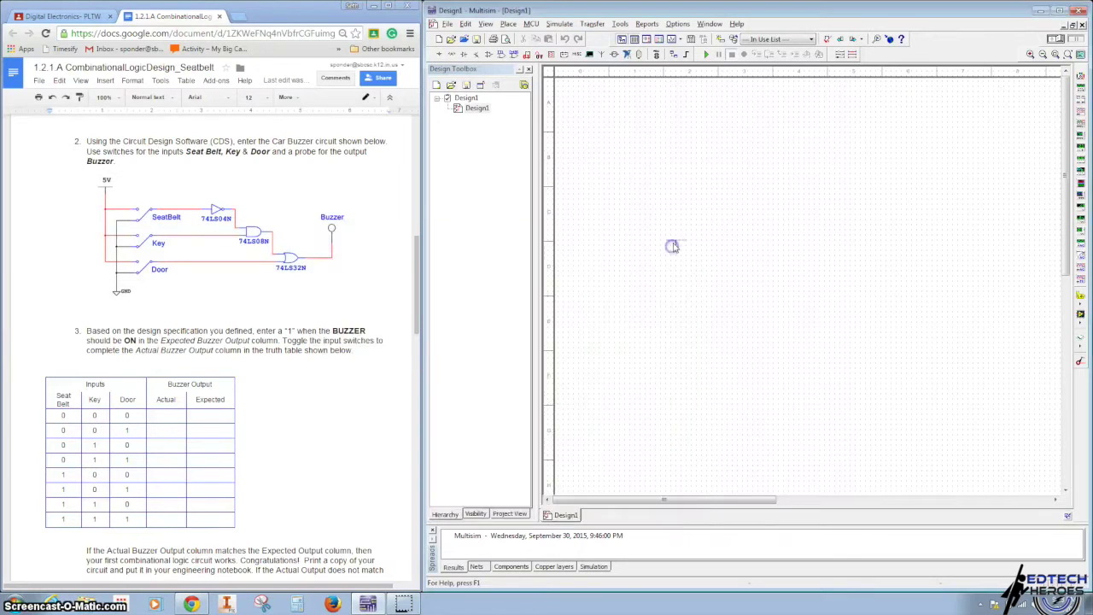
pyautogui.click(626, 145)
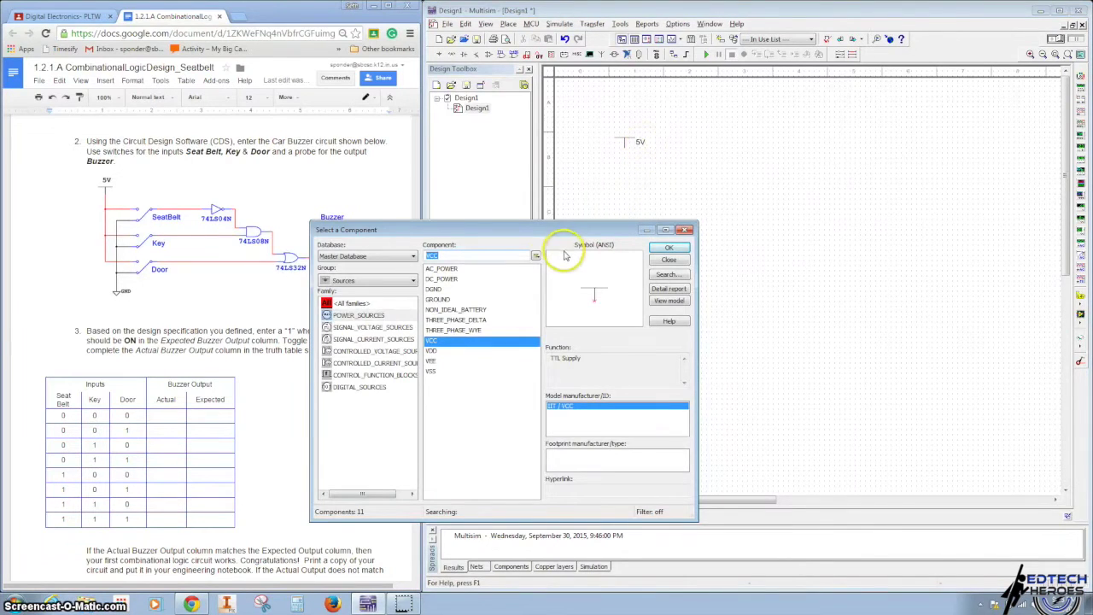
# Place a DGND digital ground symbol below the supply.
pyautogui.click(436, 292)
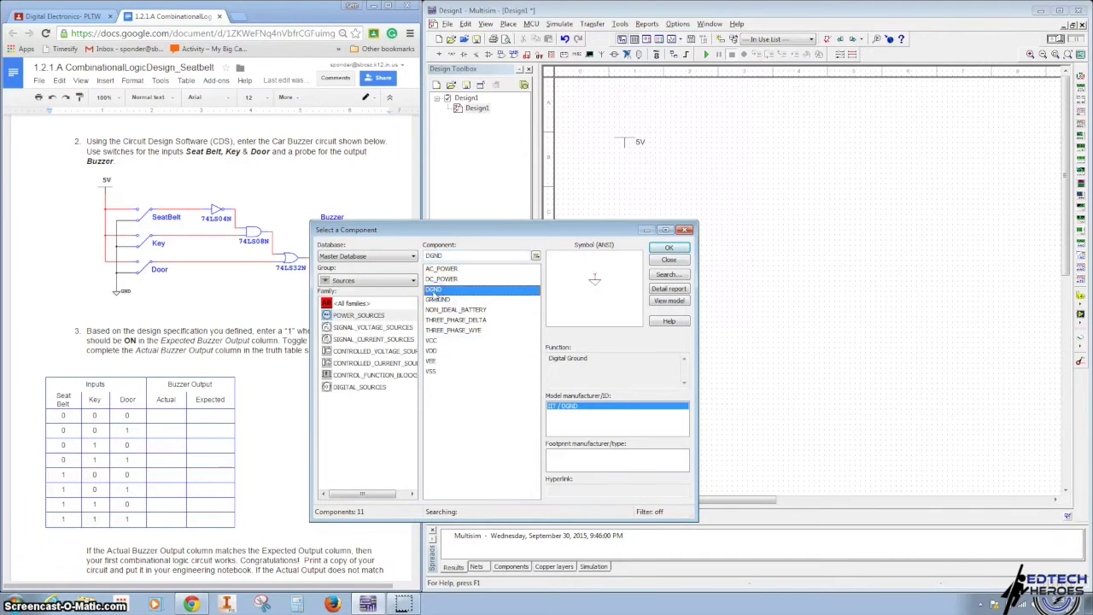
pyautogui.click(669, 248)
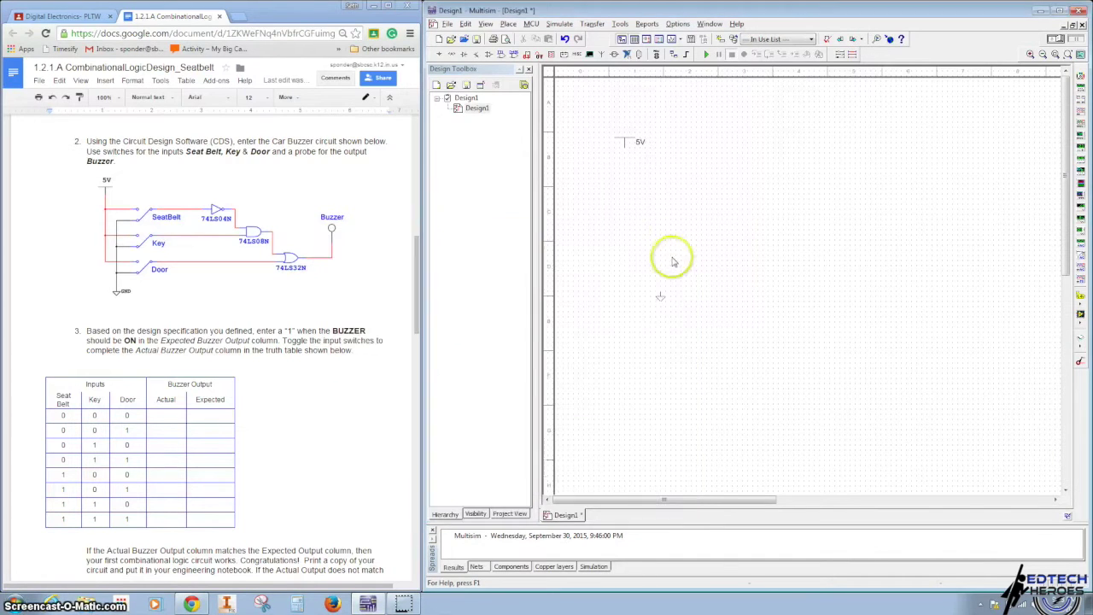
pyautogui.click(671, 342)
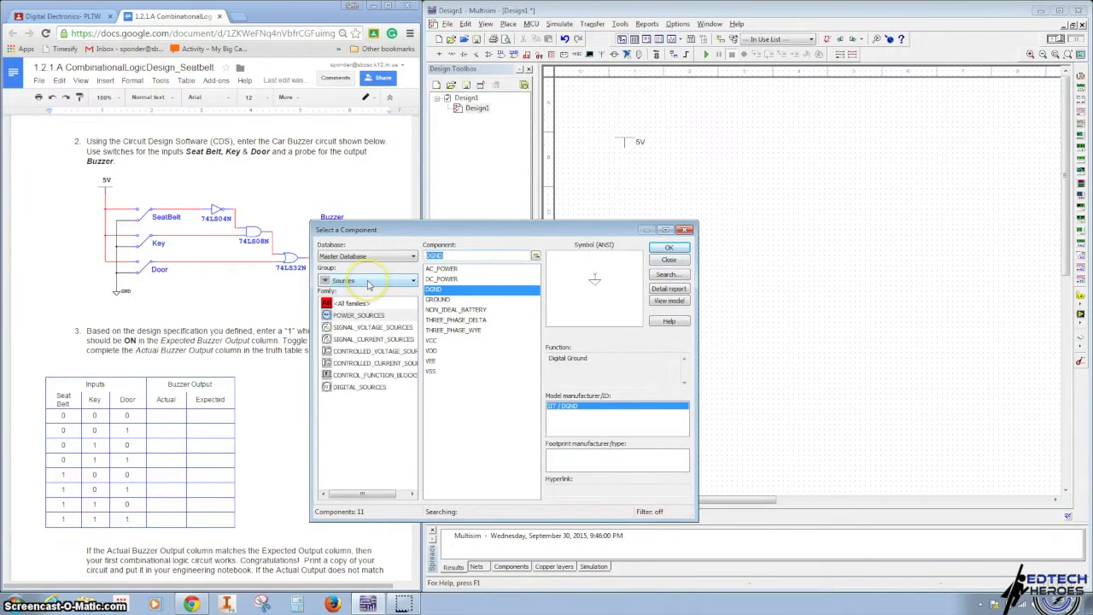
pyautogui.click(369, 283)
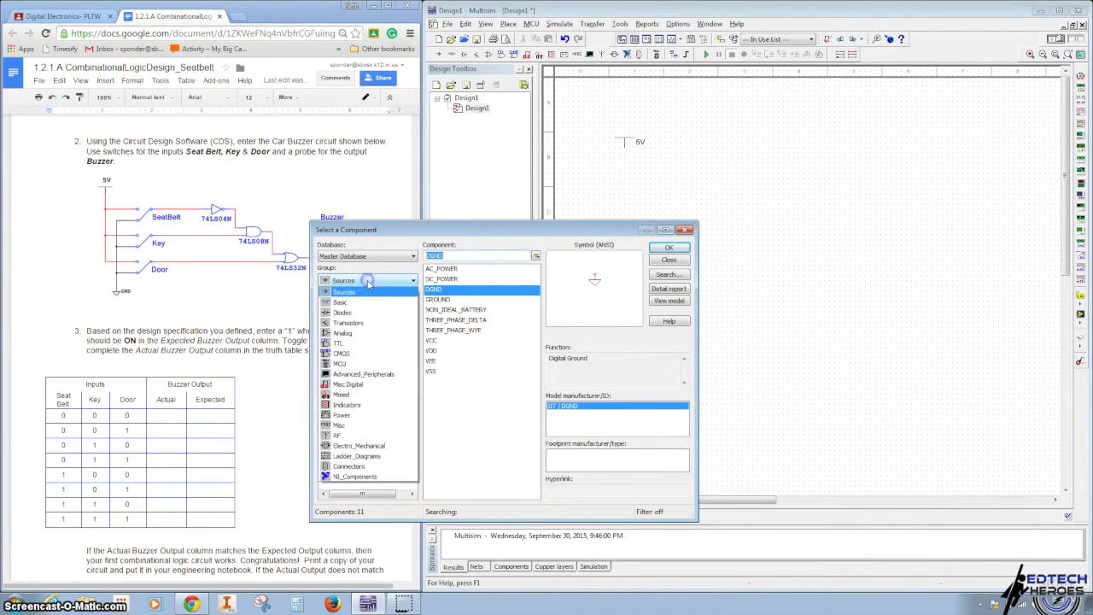
pyautogui.click(366, 315)
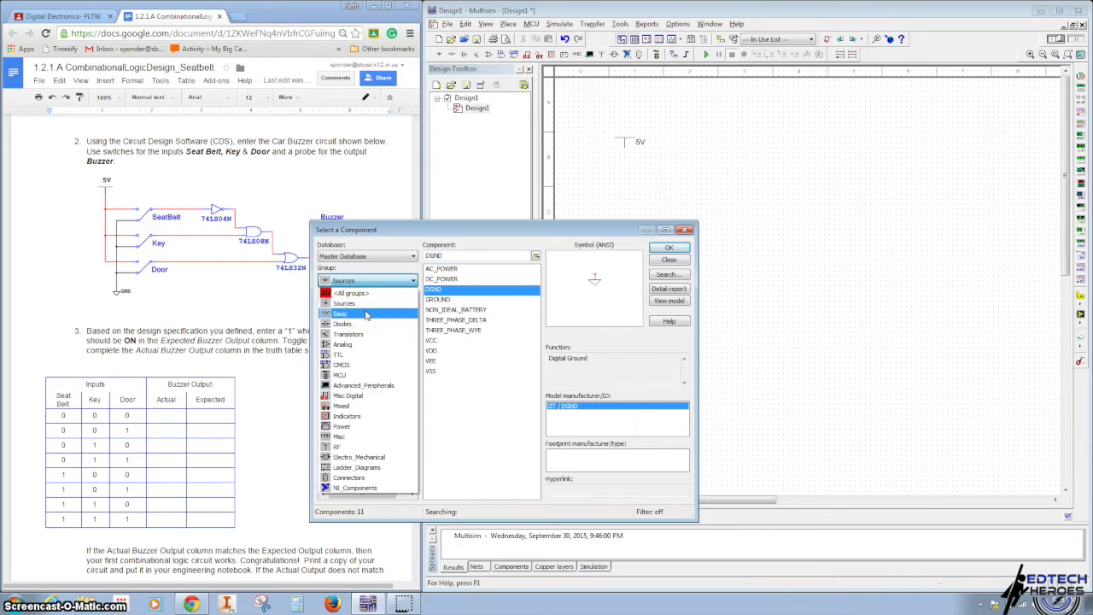
pyautogui.press('Escape')
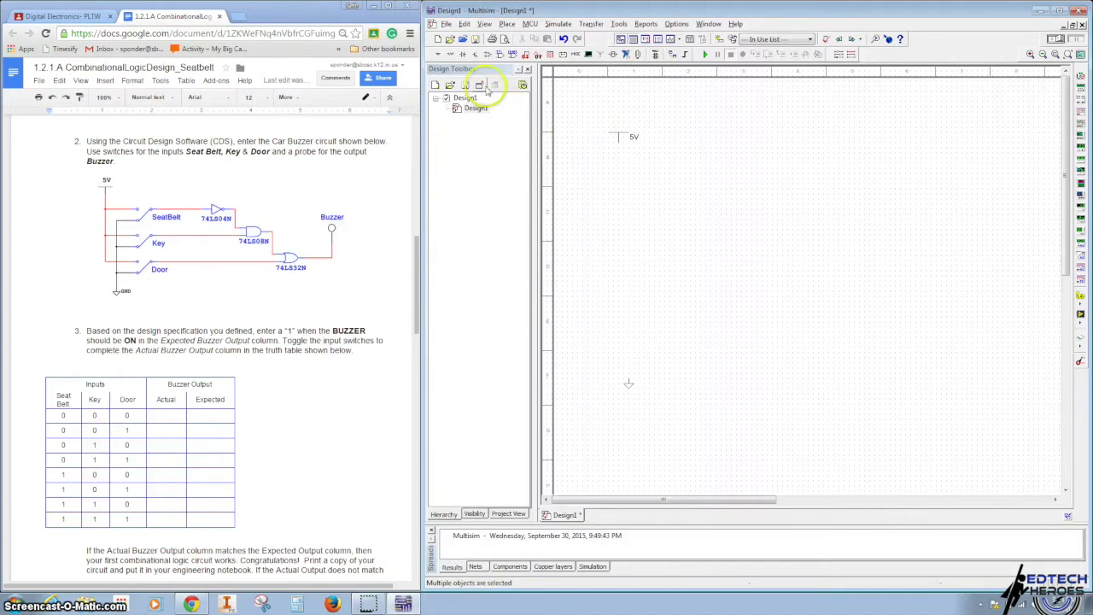
# Place three SPDT switches in a column below the supply, each labelled Key = Space.
pyautogui.click(450, 56)
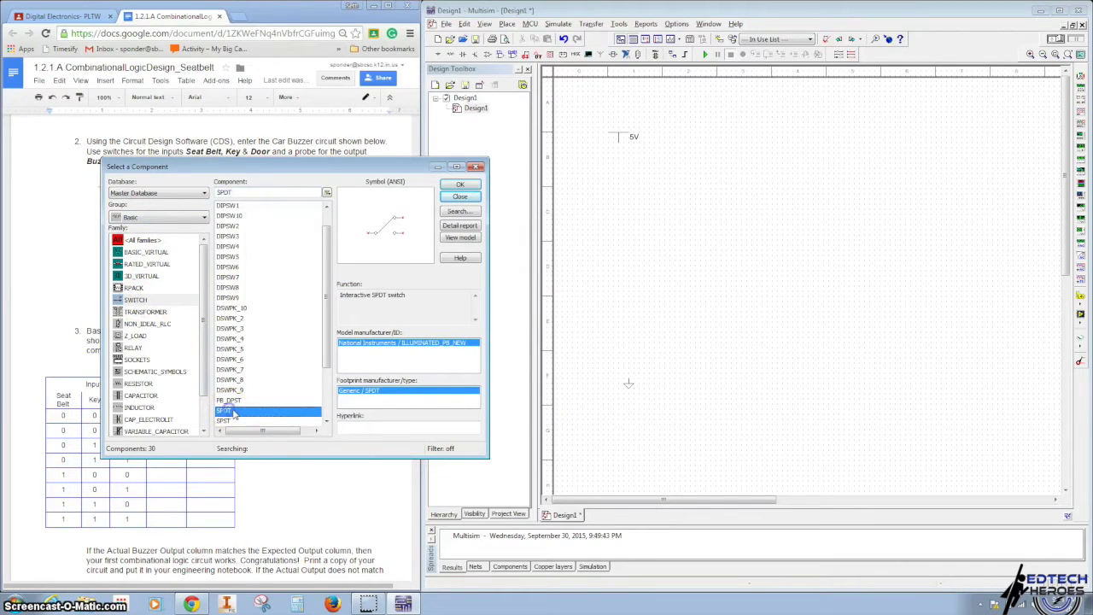
pyautogui.click(460, 185)
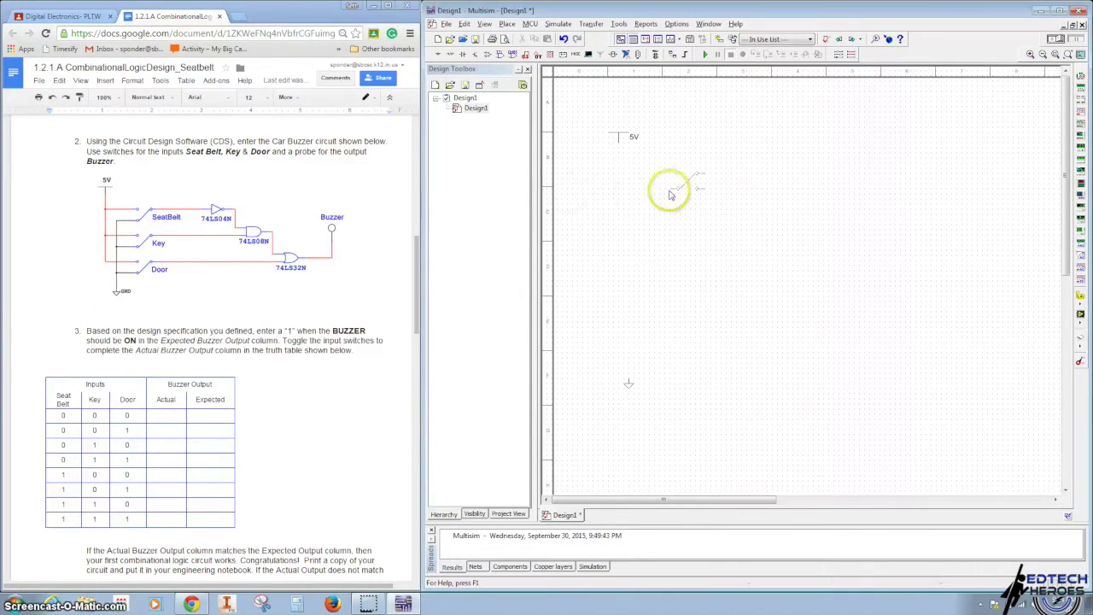
pyautogui.click(671, 195)
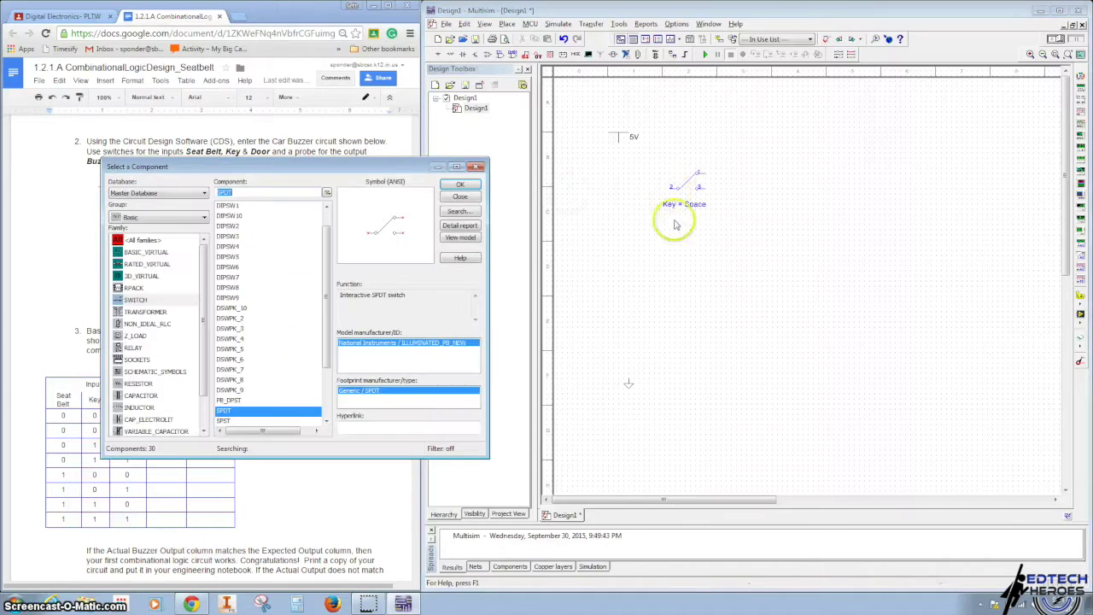
pyautogui.click(461, 186)
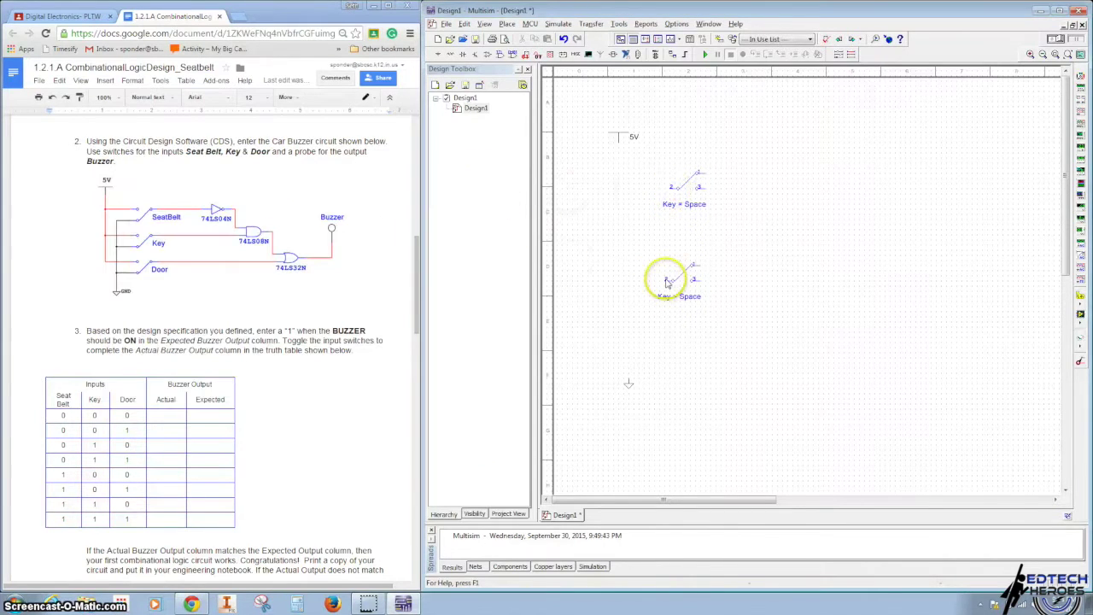
pyautogui.click(666, 282)
pyautogui.click(447, 186)
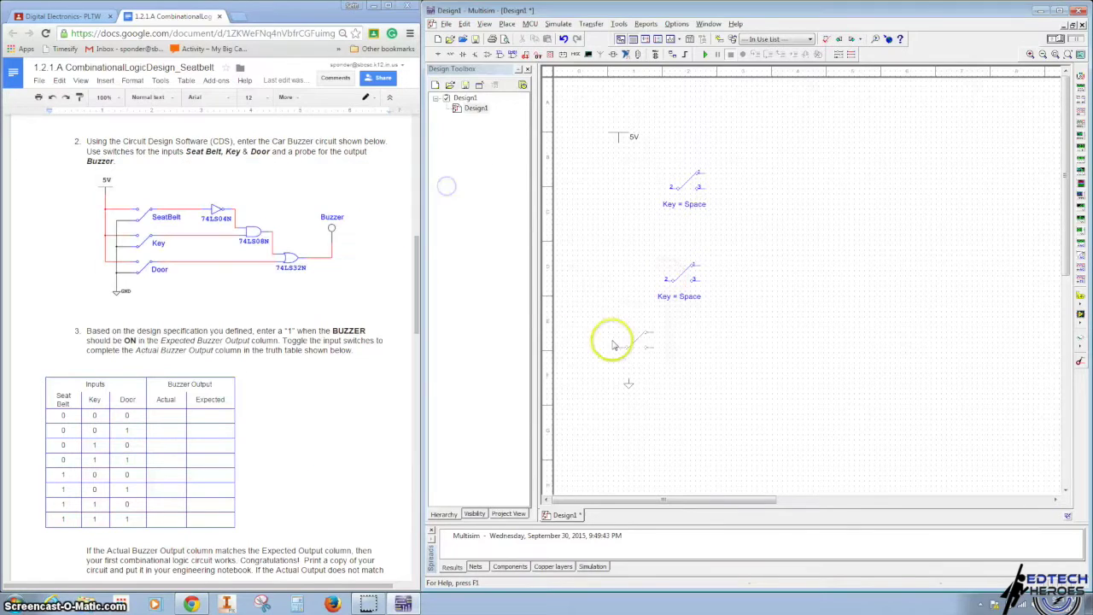
pyautogui.click(669, 346)
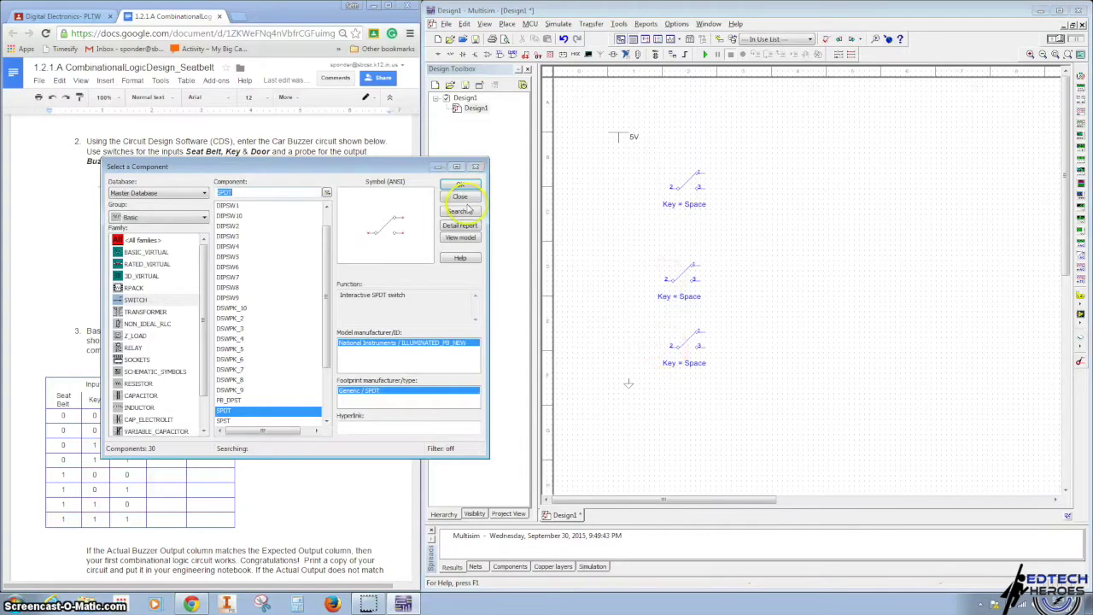
pyautogui.click(466, 199)
# Flip the top, middle and bottom SPDT switches horizontally.
pyautogui.click(680, 177)
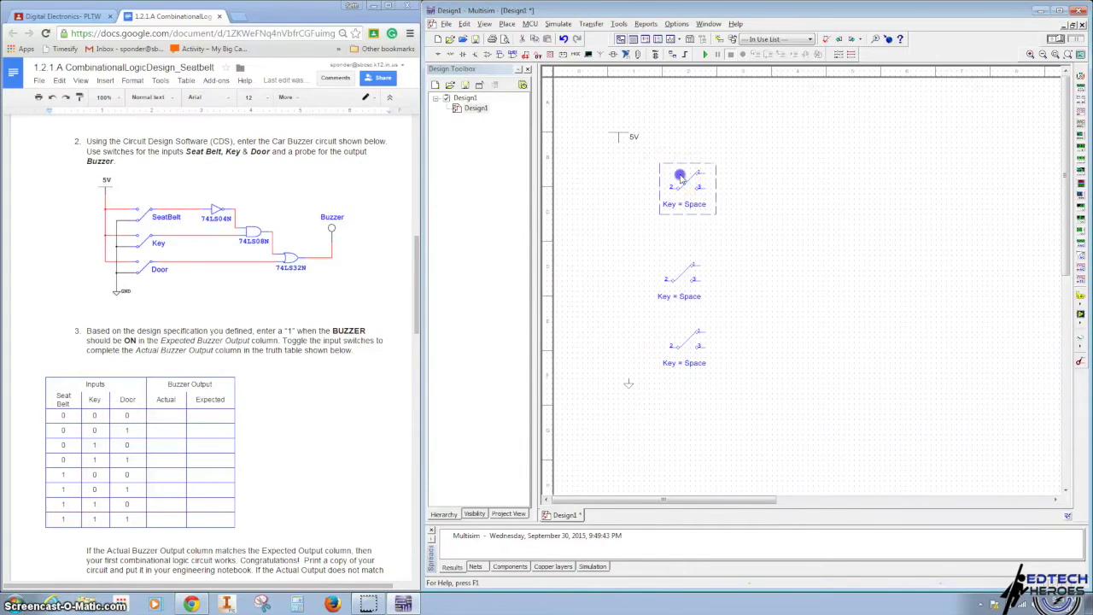
pyautogui.rightClick(680, 178)
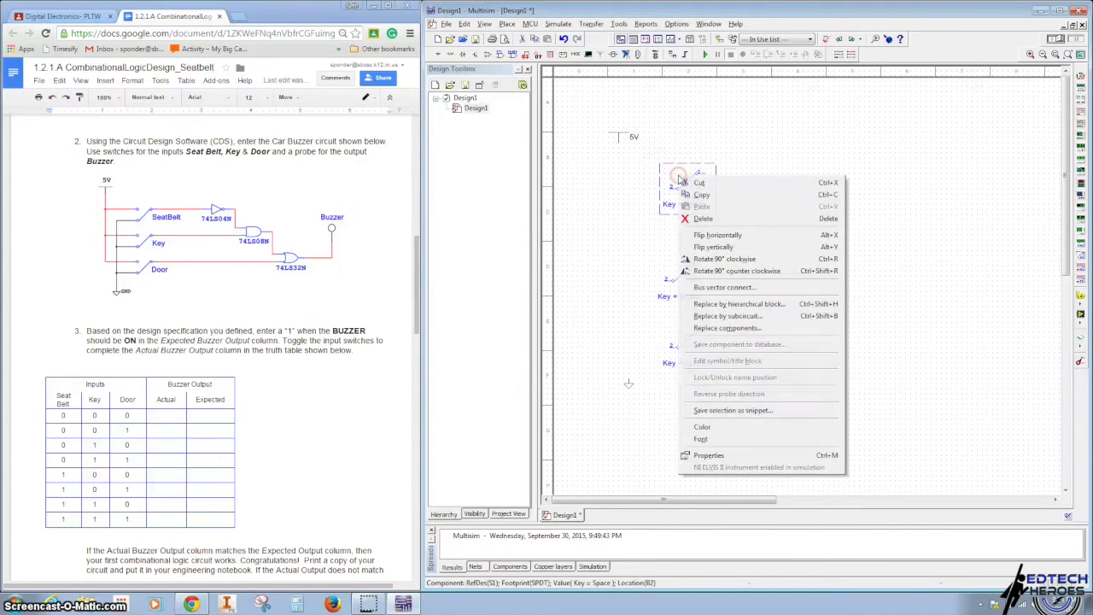
pyautogui.click(720, 235)
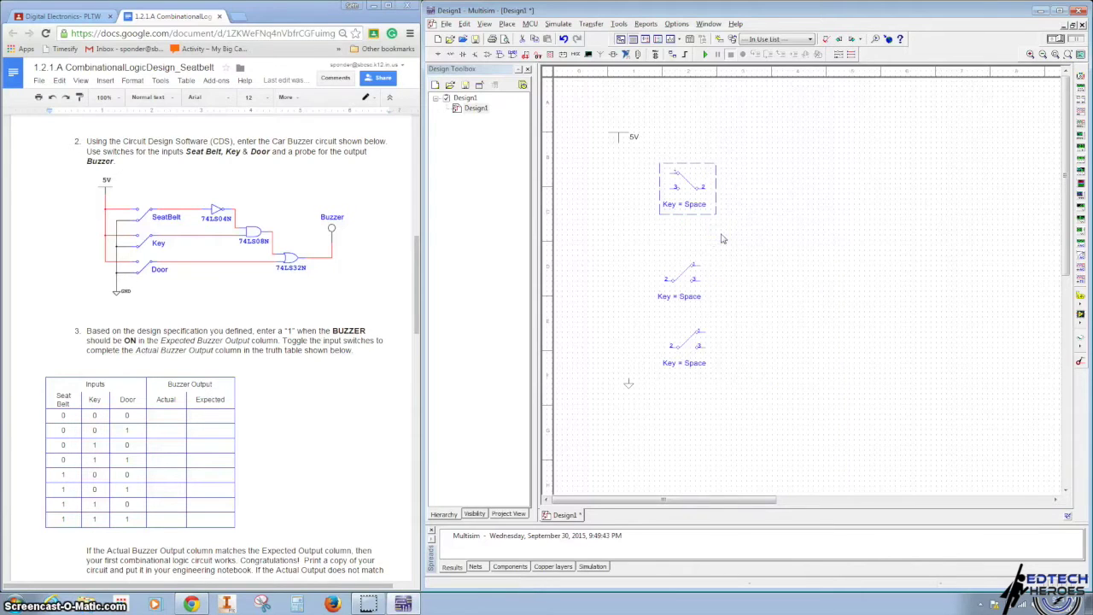
pyautogui.click(671, 270)
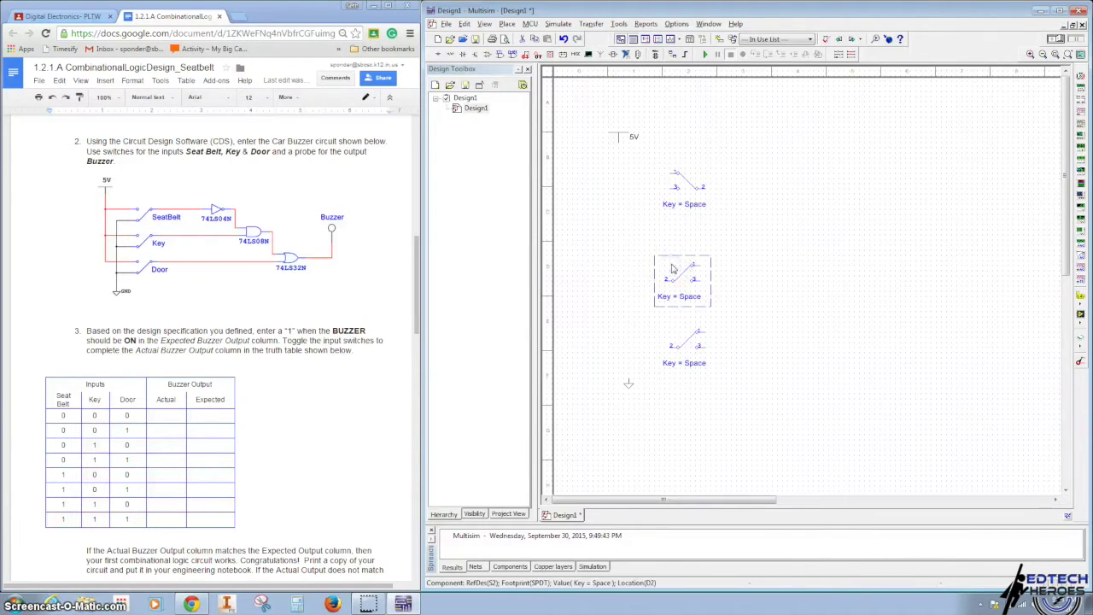
pyautogui.rightClick(674, 264)
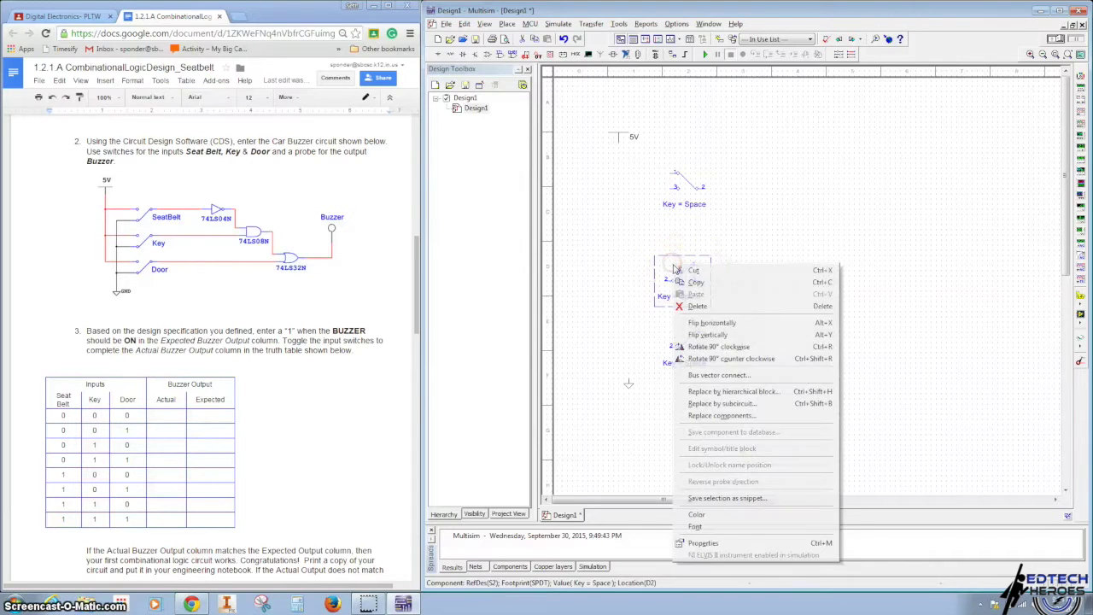
pyautogui.click(708, 325)
pyautogui.rightClick(676, 336)
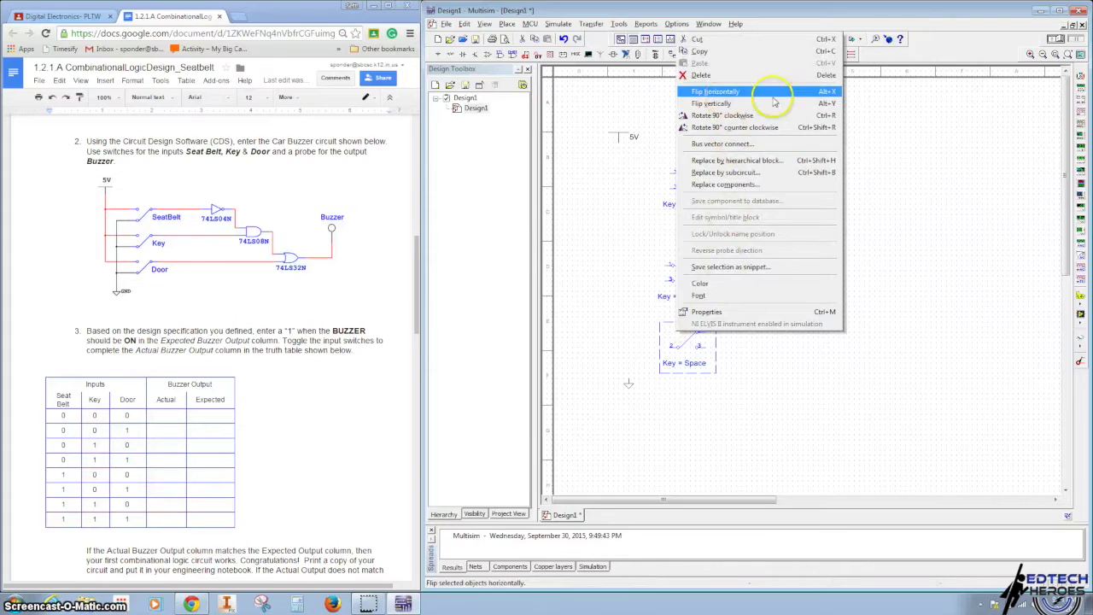
pyautogui.click(811, 92)
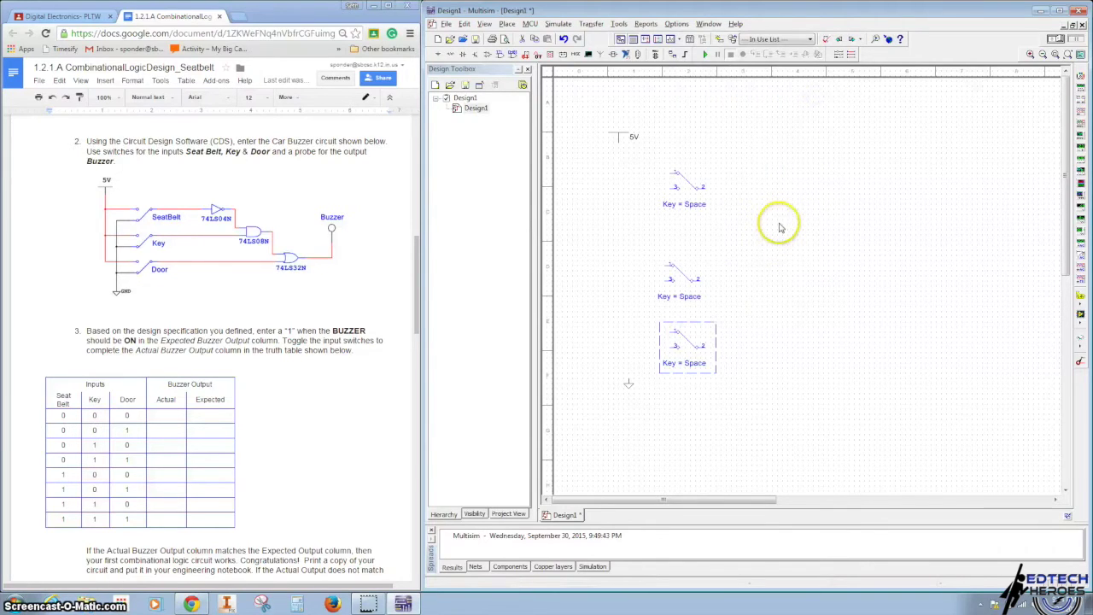
# Name the top switch SeatBelt and set its toggle key to Z.
pyautogui.doubleClick(694, 177)
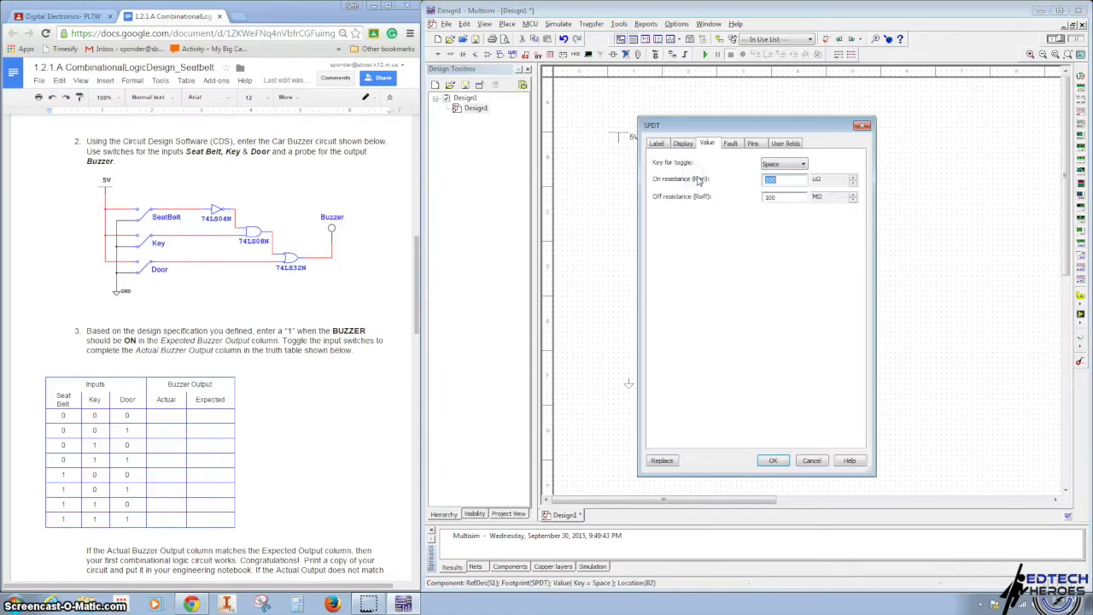
pyautogui.click(656, 143)
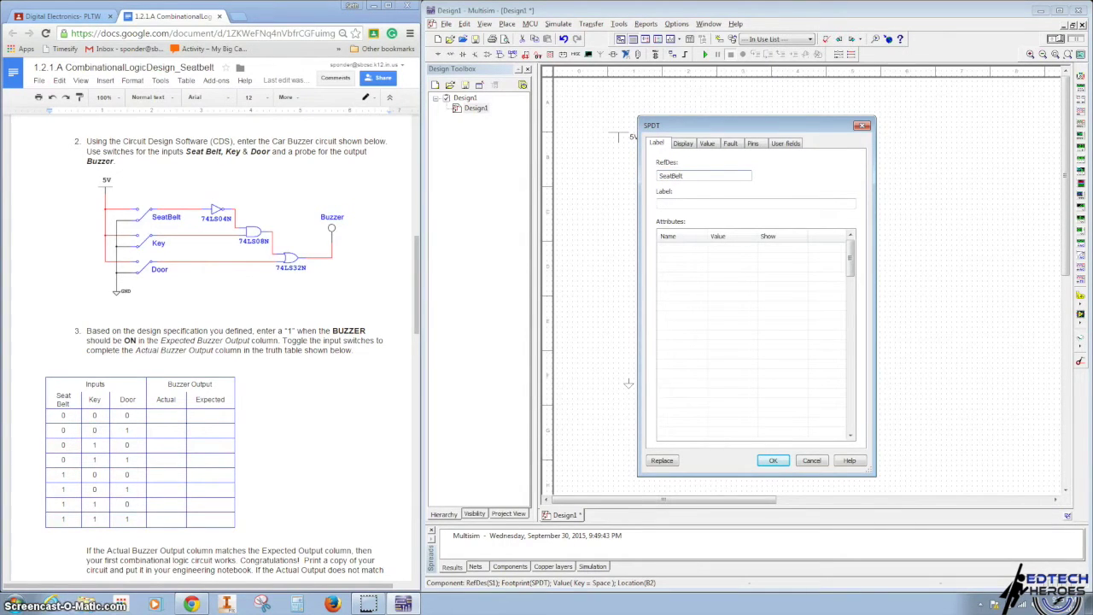
pyautogui.click(685, 143)
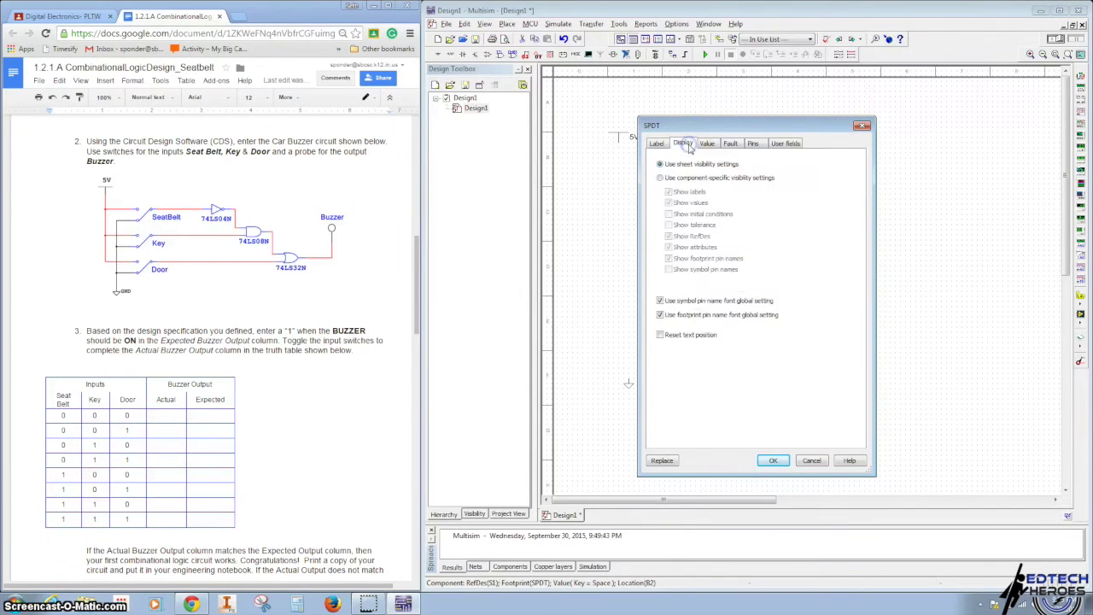
pyautogui.click(707, 143)
pyautogui.click(783, 165)
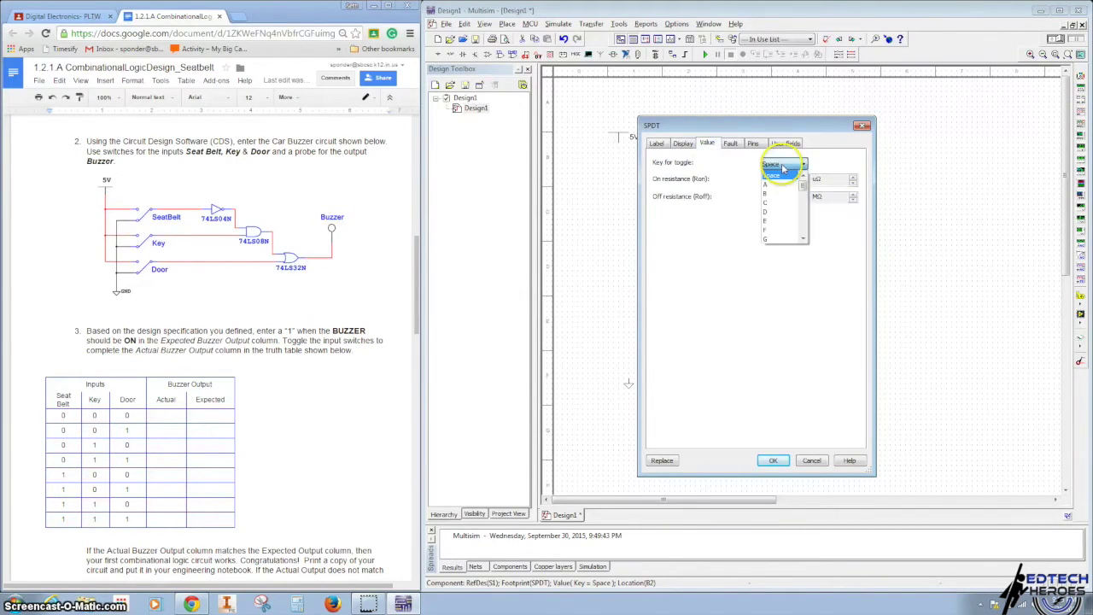
pyautogui.press('z')
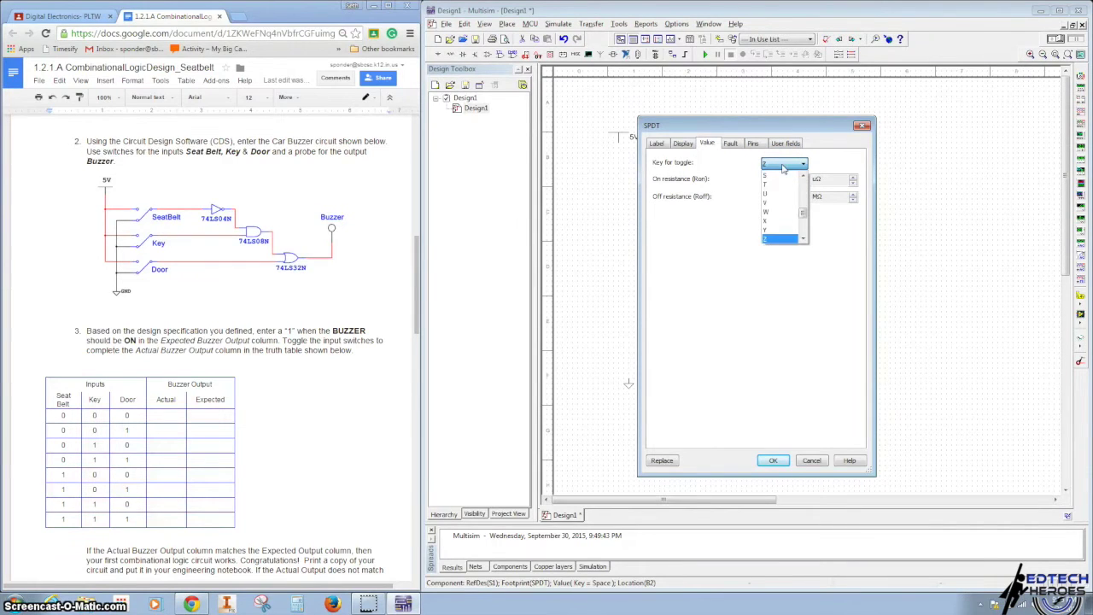
pyautogui.click(779, 240)
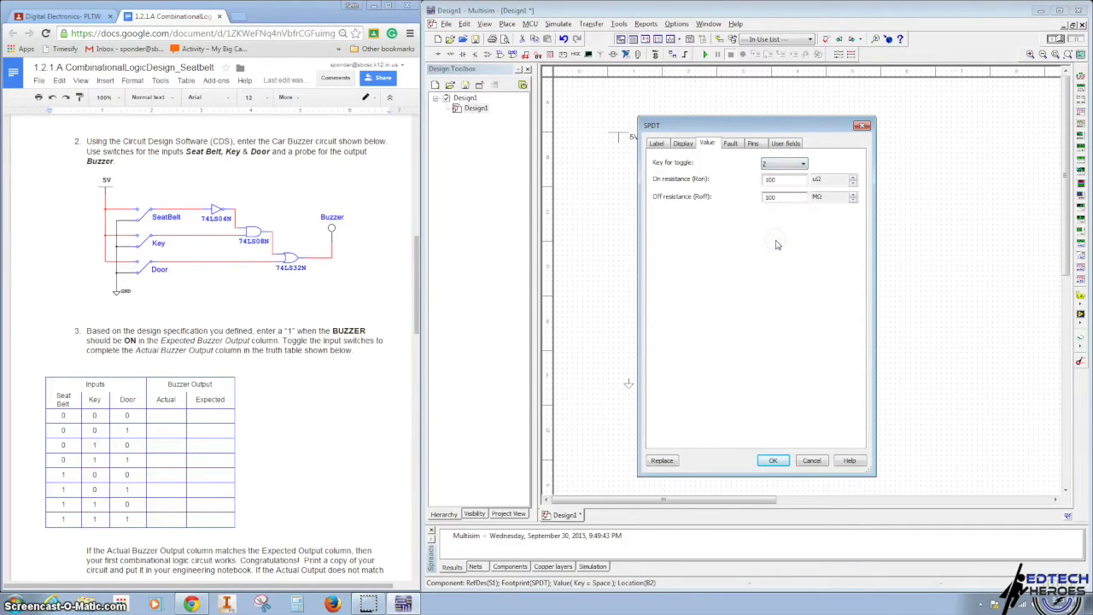
pyautogui.click(774, 461)
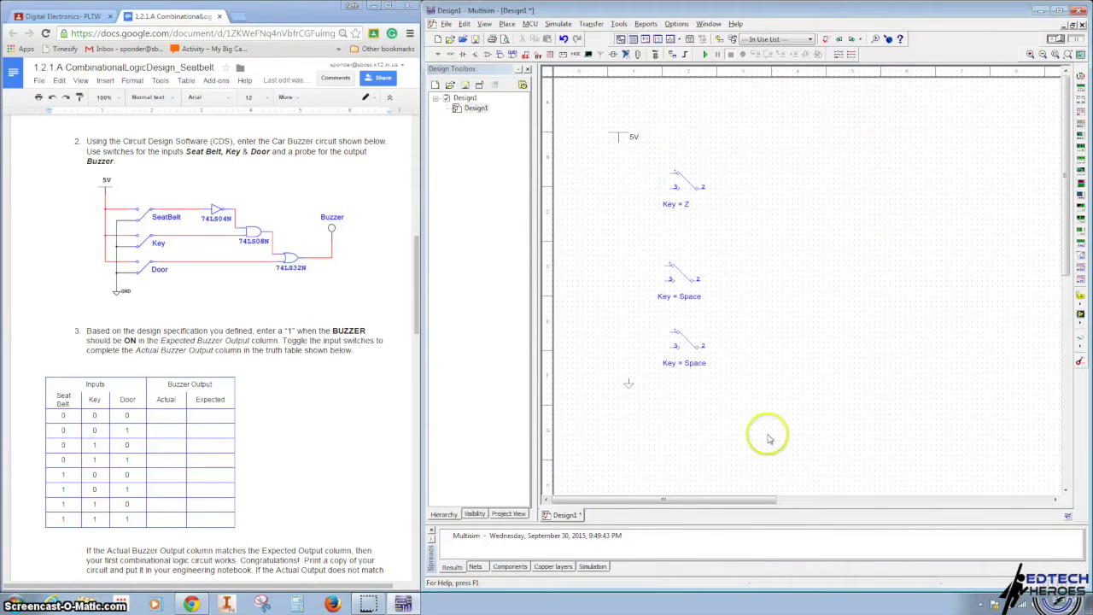
# Rename the middle switch from S2 to Key with toggle key X.
pyautogui.doubleClick(689, 270)
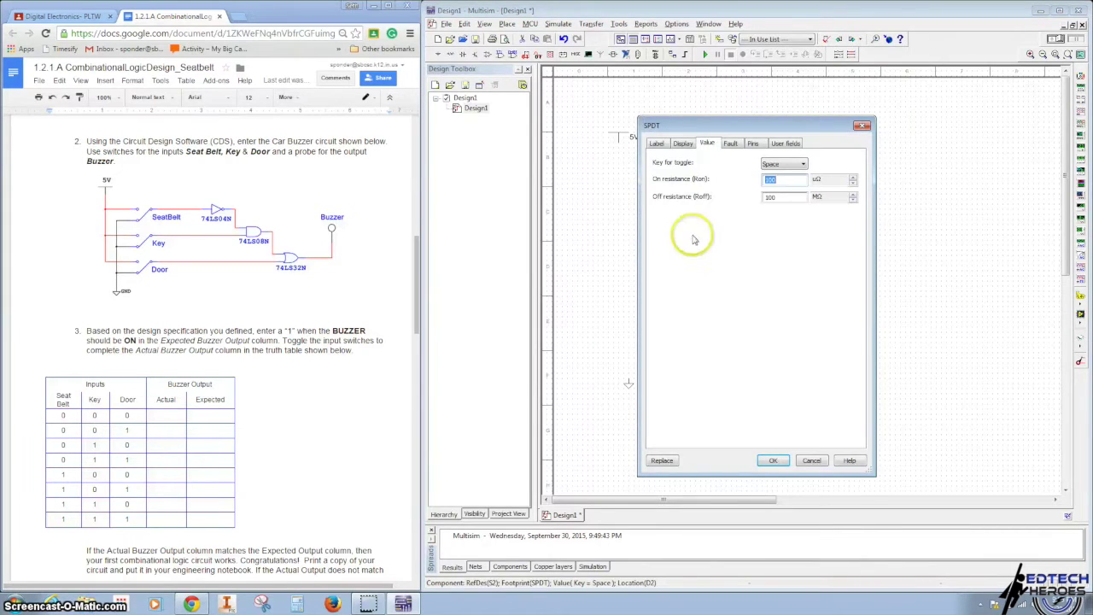
pyautogui.click(658, 144)
pyautogui.doubleClick(671, 175)
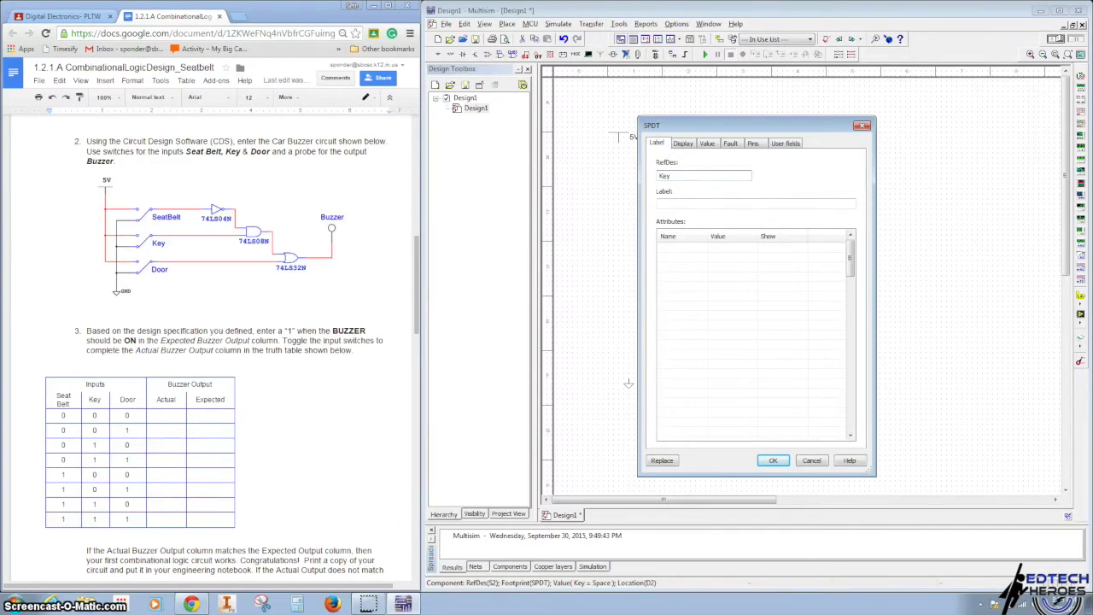
pyautogui.click(709, 144)
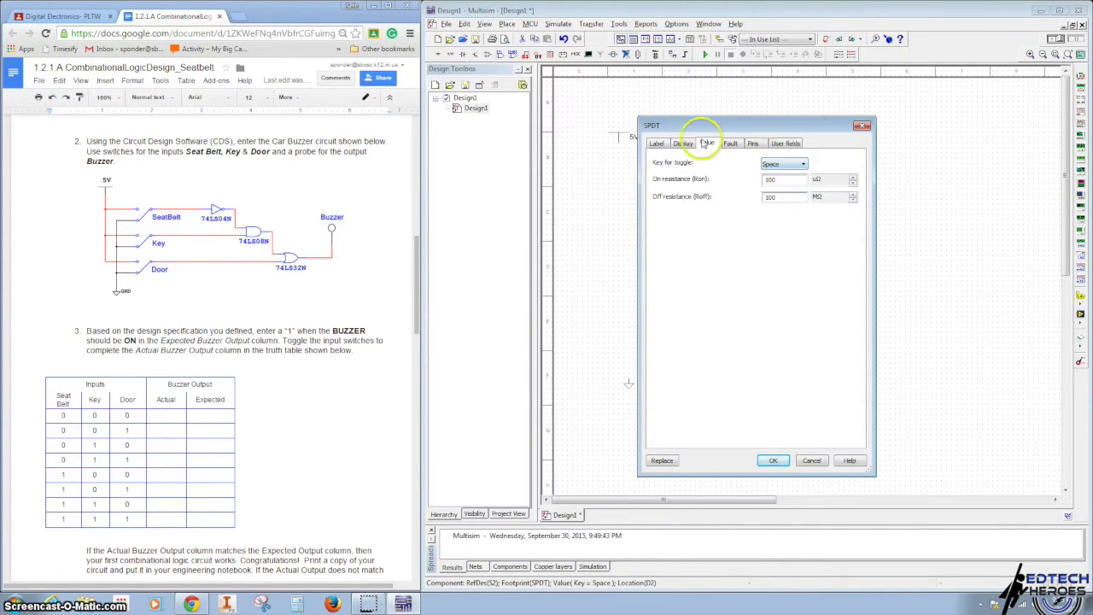
pyautogui.click(780, 165)
pyautogui.scroll(-6, 780, 205)
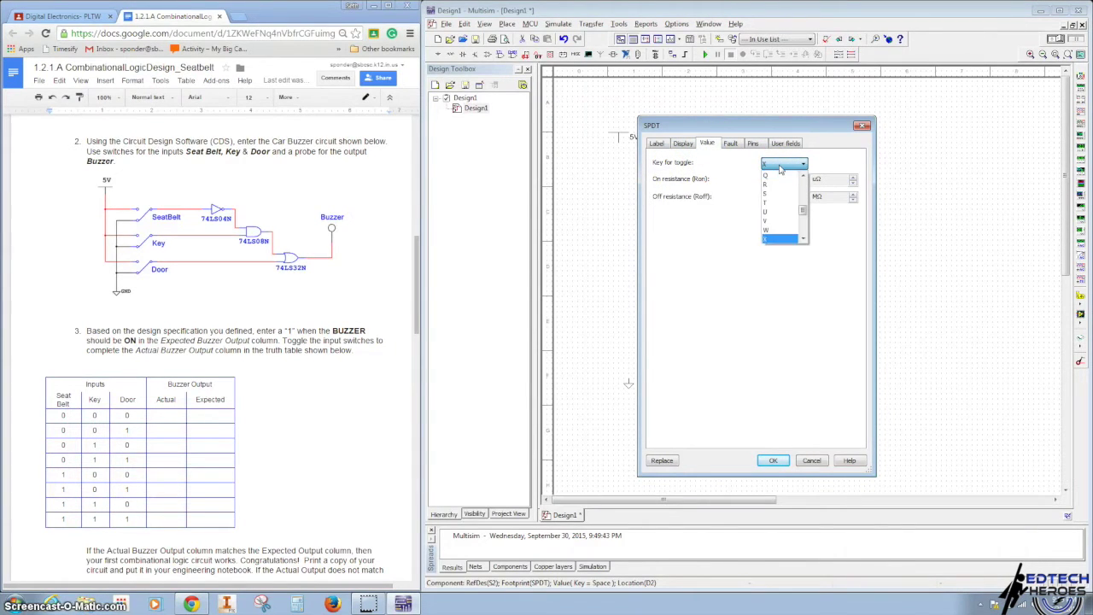
pyautogui.click(775, 235)
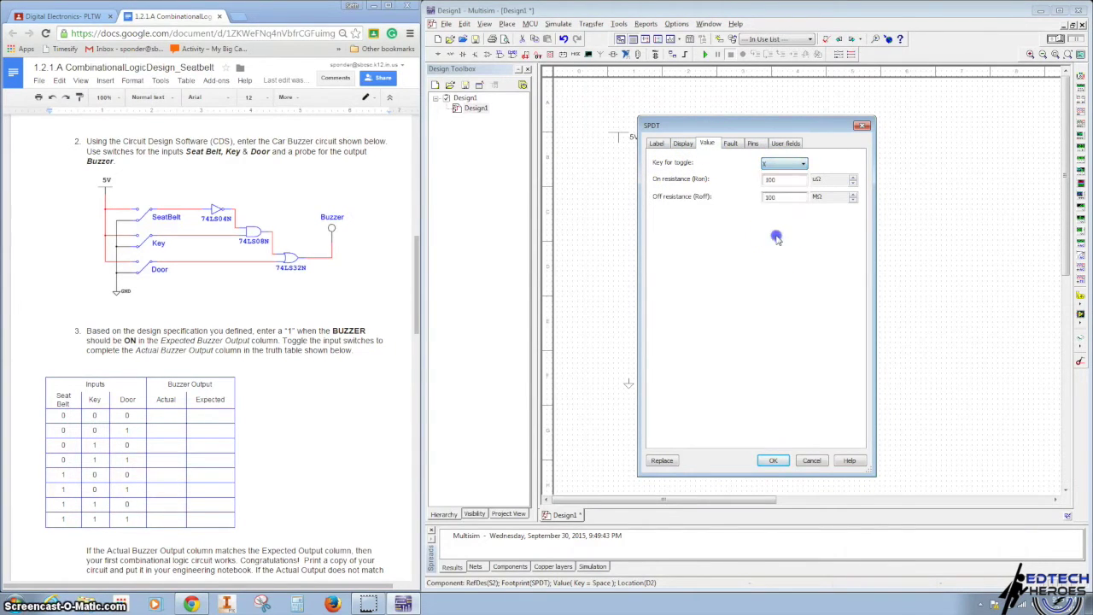
pyautogui.click(774, 461)
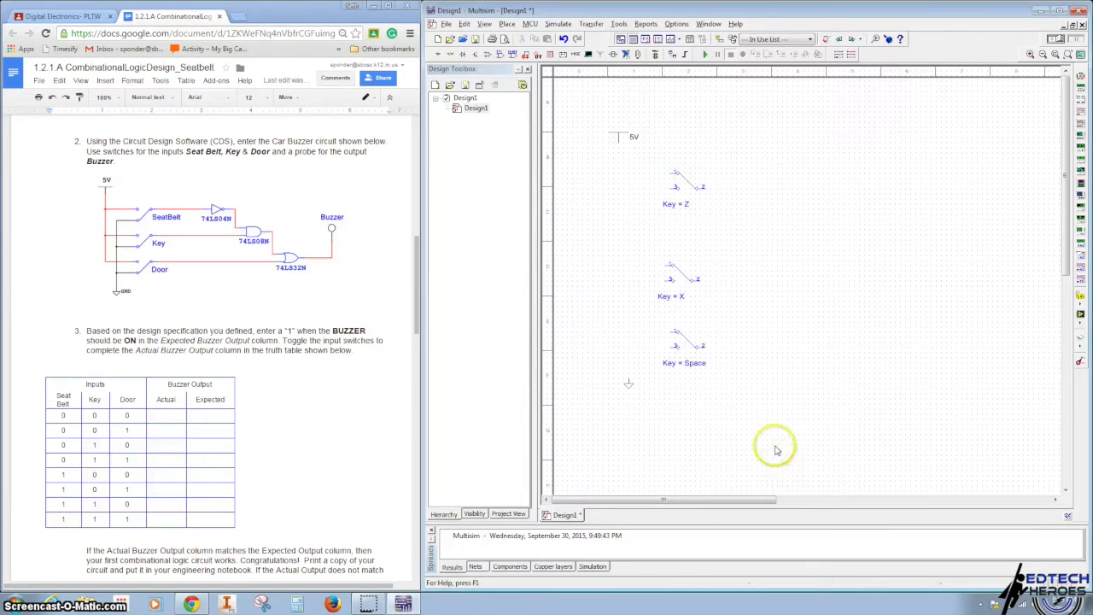
# Name the bottom switch Door and choose toggle key C.
pyautogui.click(697, 339)
pyautogui.doubleClick(696, 340)
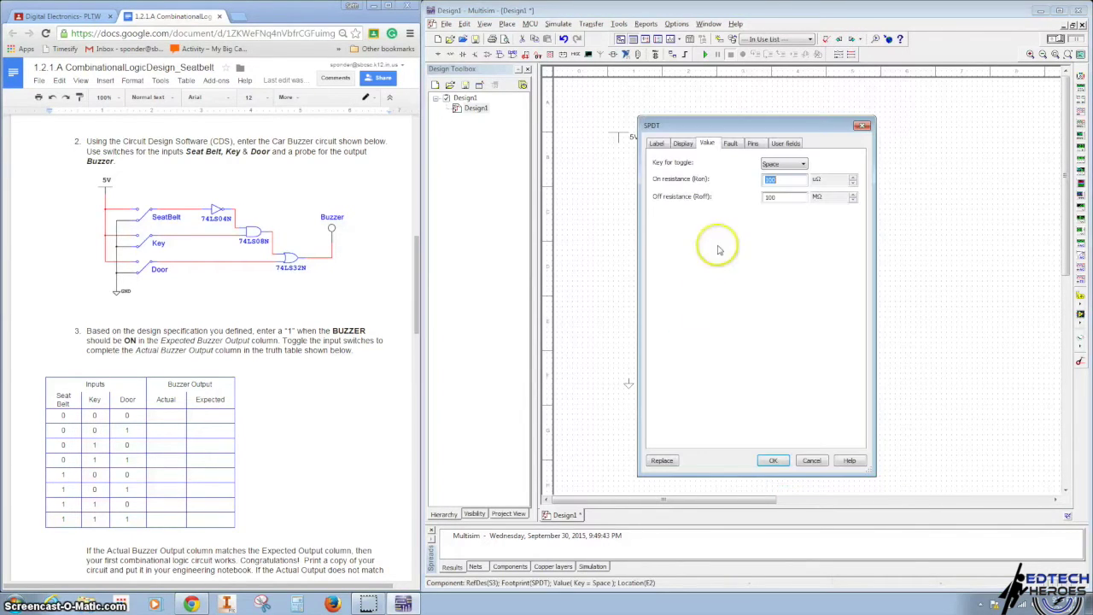
pyautogui.click(656, 143)
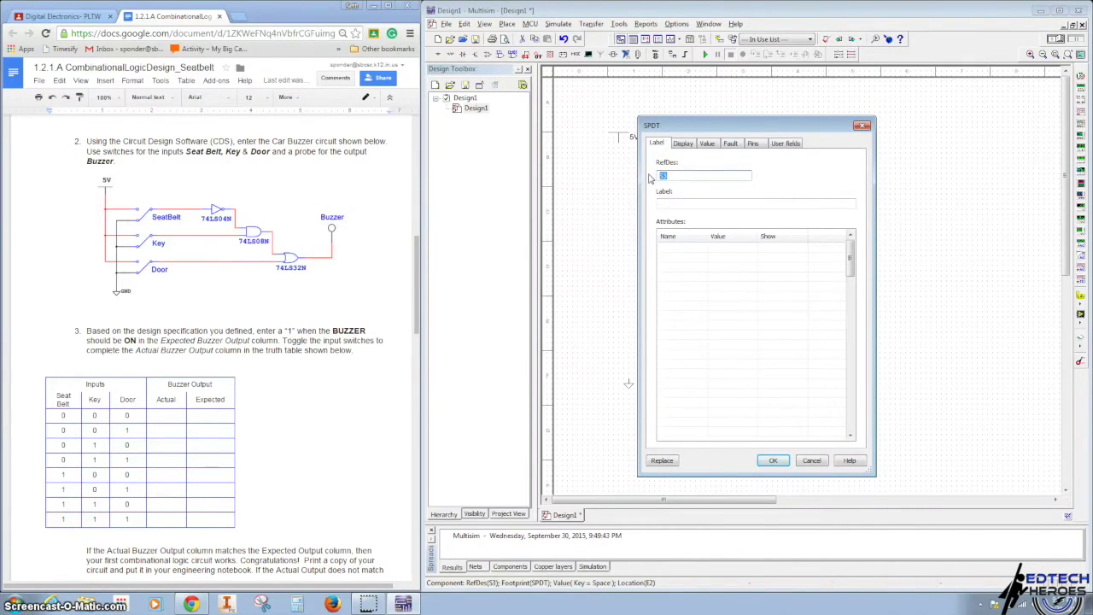
pyautogui.click(708, 144)
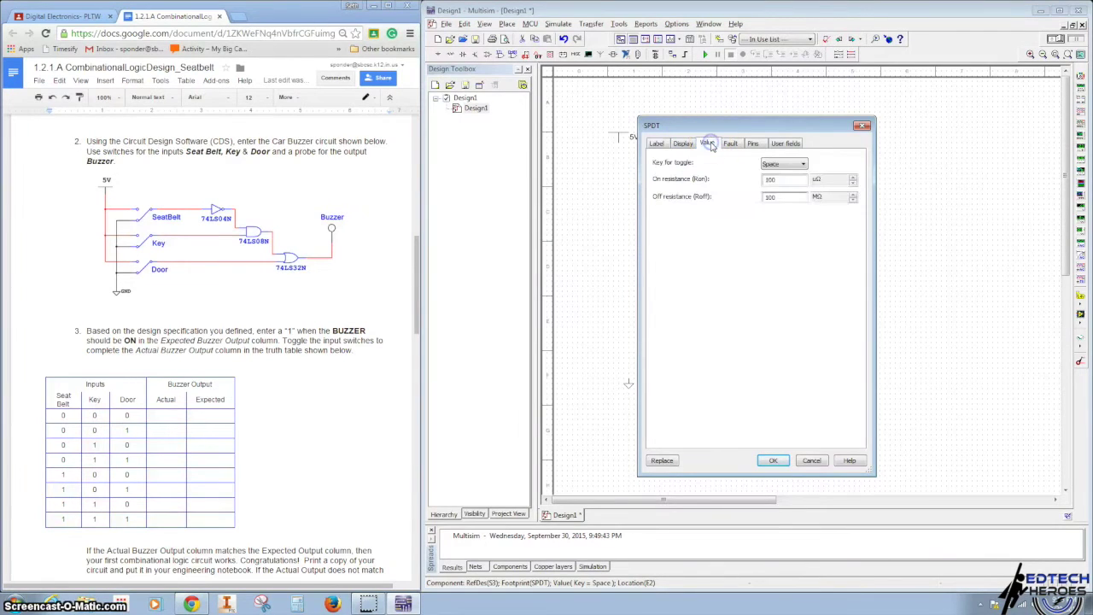
pyautogui.click(782, 164)
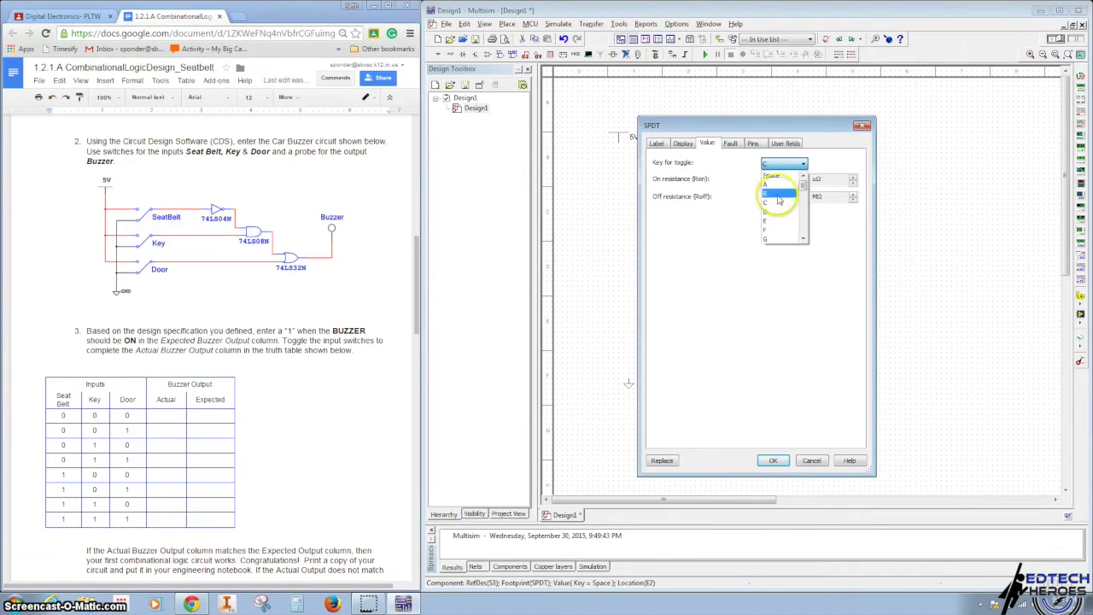
pyautogui.click(773, 202)
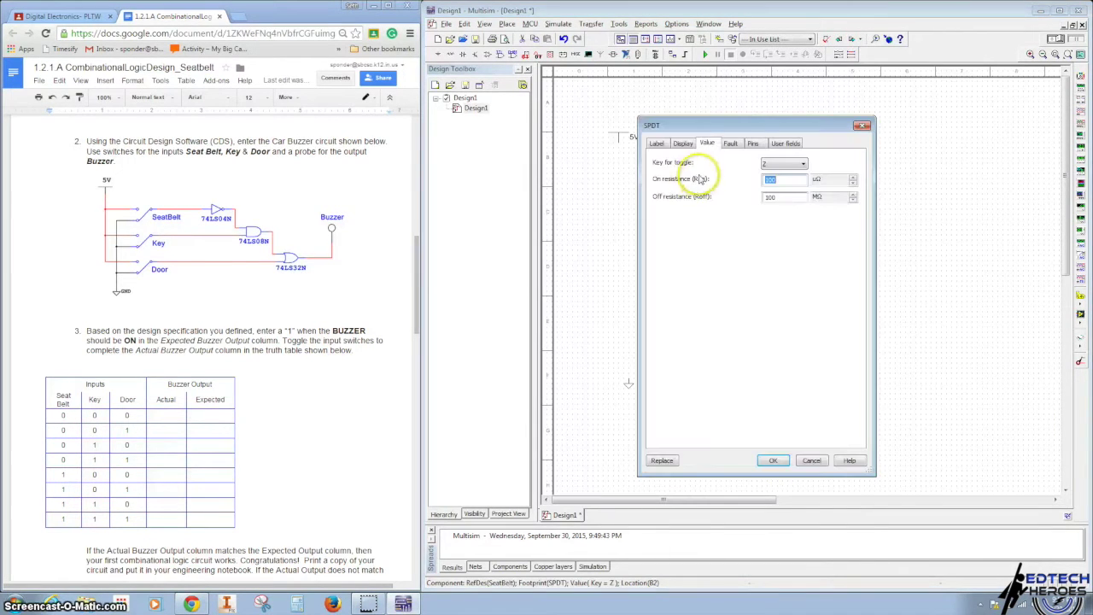
# Enable component-specific label visibility for the SeatBelt, Key and Door switches.
pyautogui.click(684, 144)
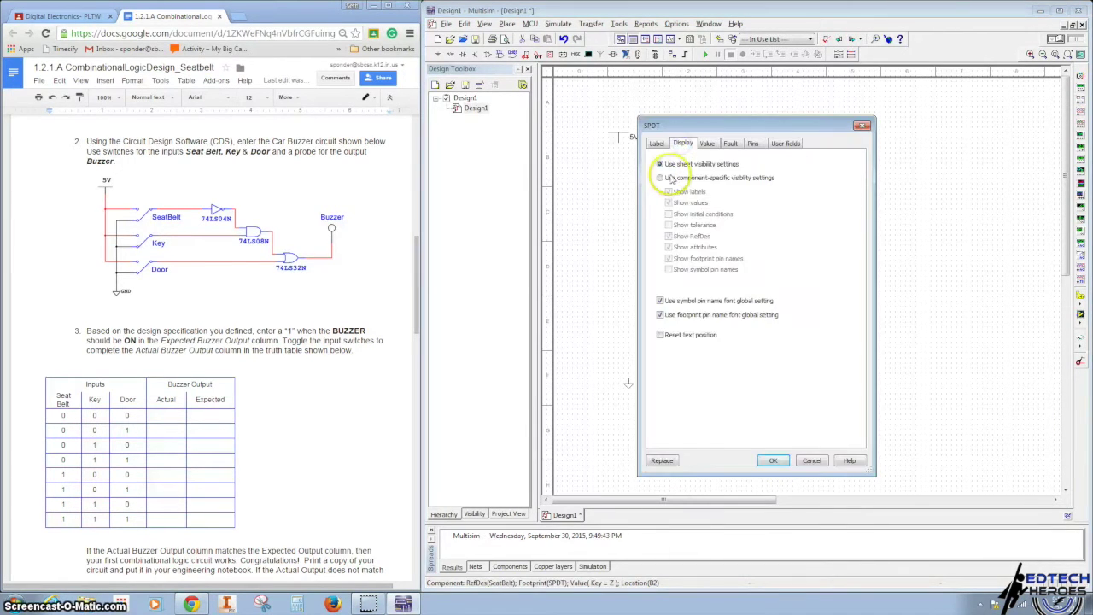
pyautogui.click(660, 179)
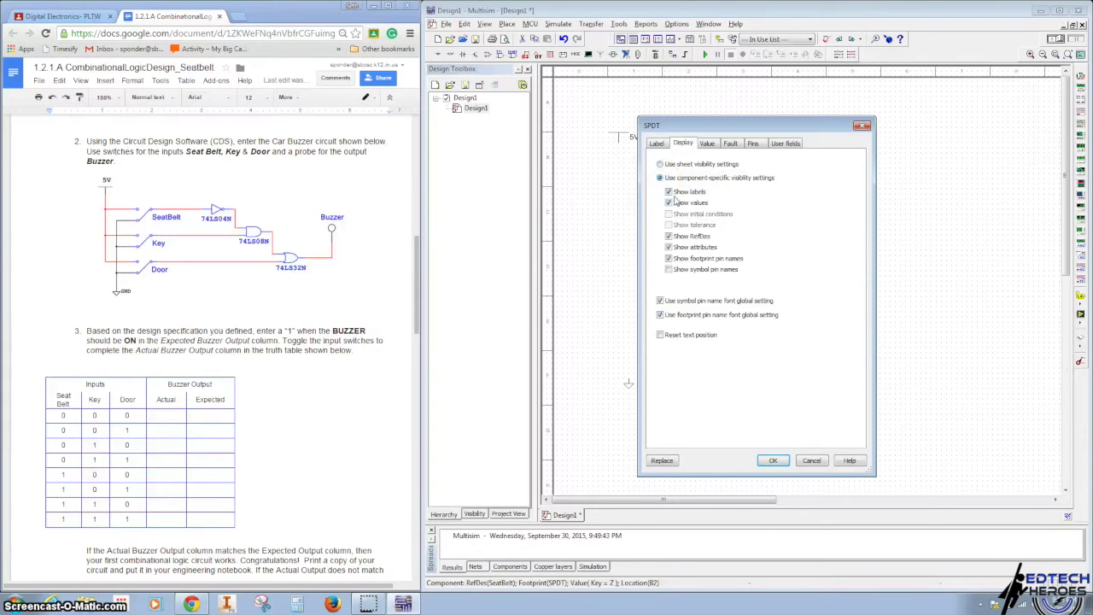
pyautogui.click(773, 463)
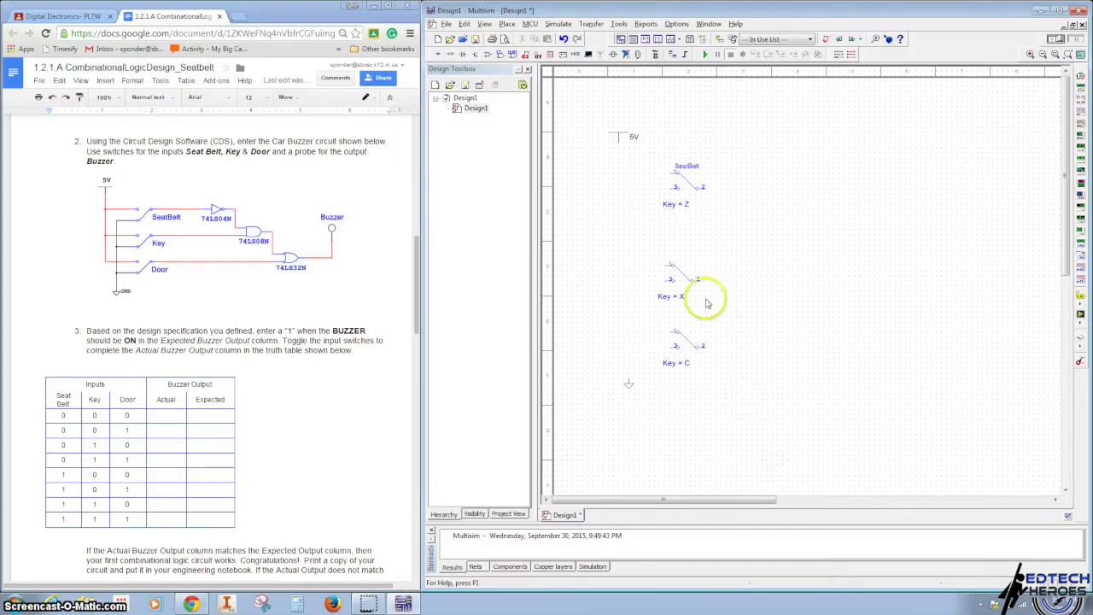
pyautogui.doubleClick(686, 275)
pyautogui.click(683, 143)
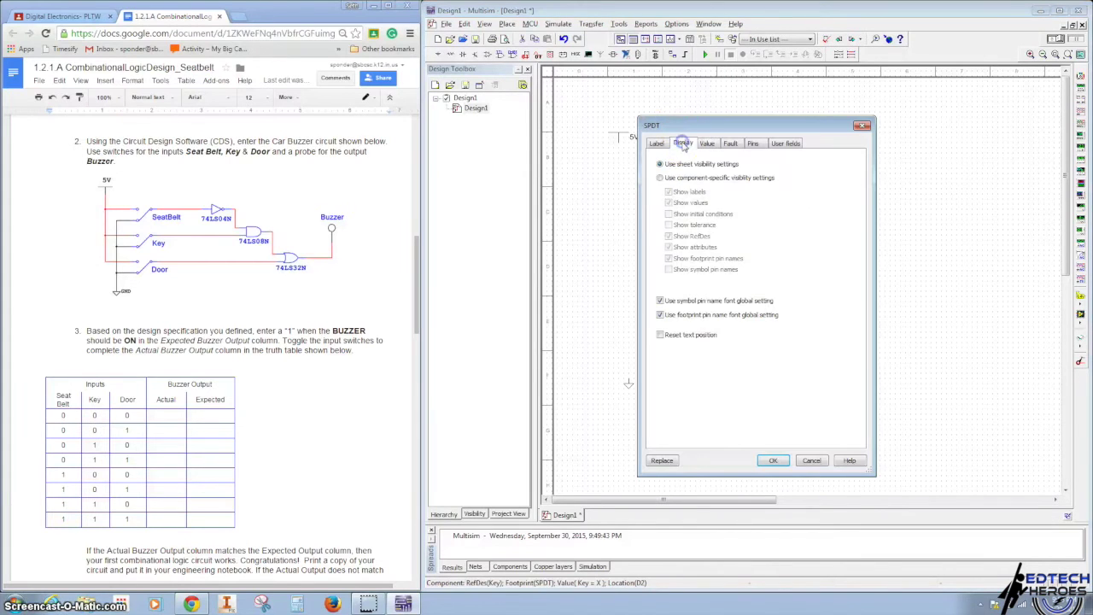
pyautogui.click(659, 178)
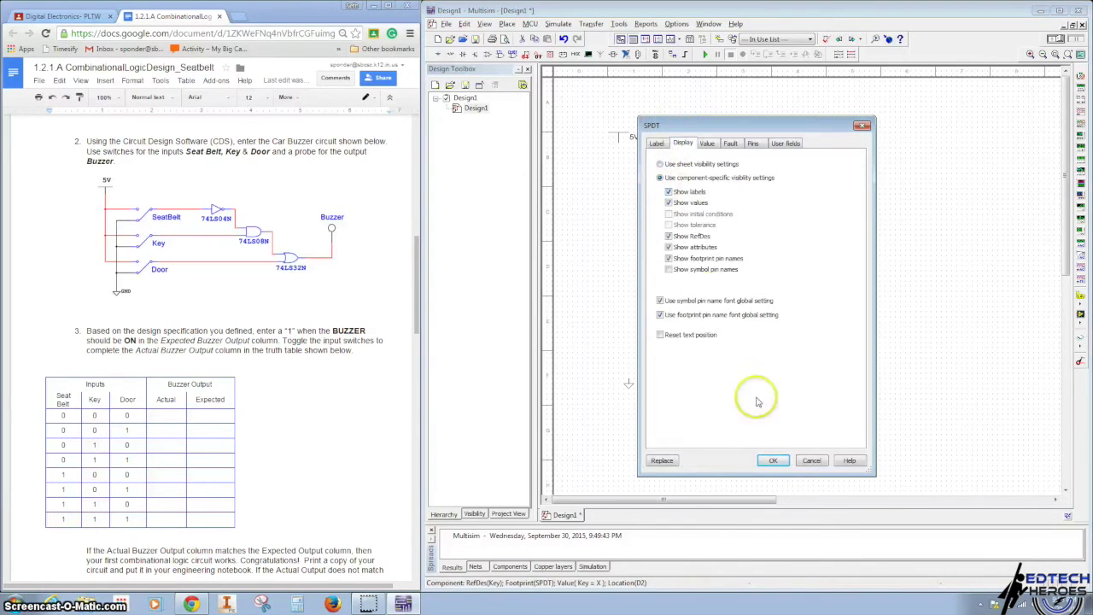
pyautogui.click(773, 461)
pyautogui.doubleClick(695, 332)
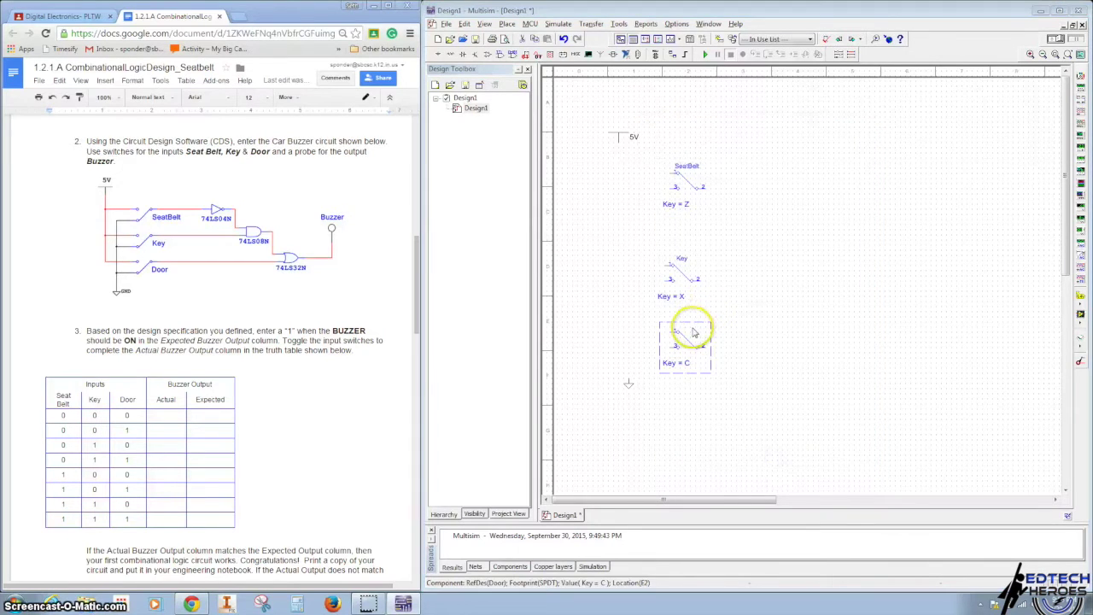
pyautogui.click(681, 144)
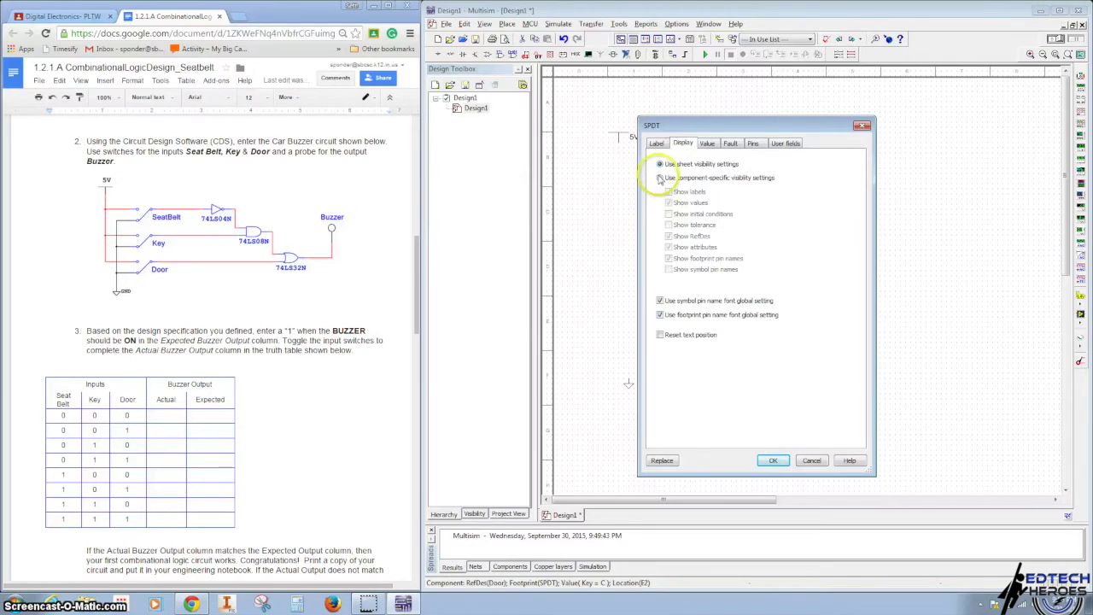
pyautogui.click(659, 177)
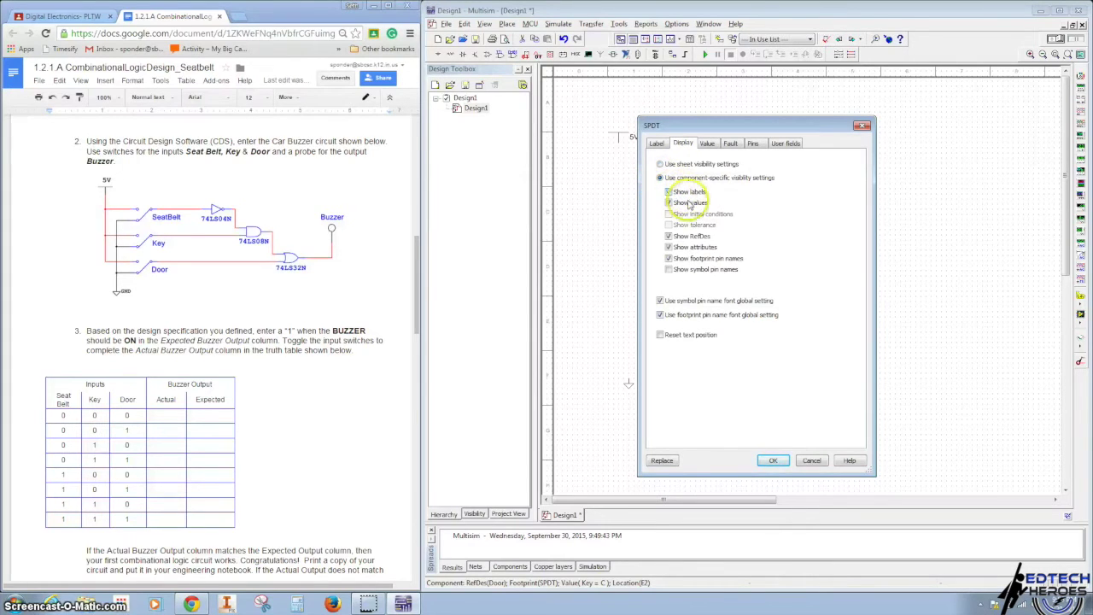
pyautogui.click(779, 461)
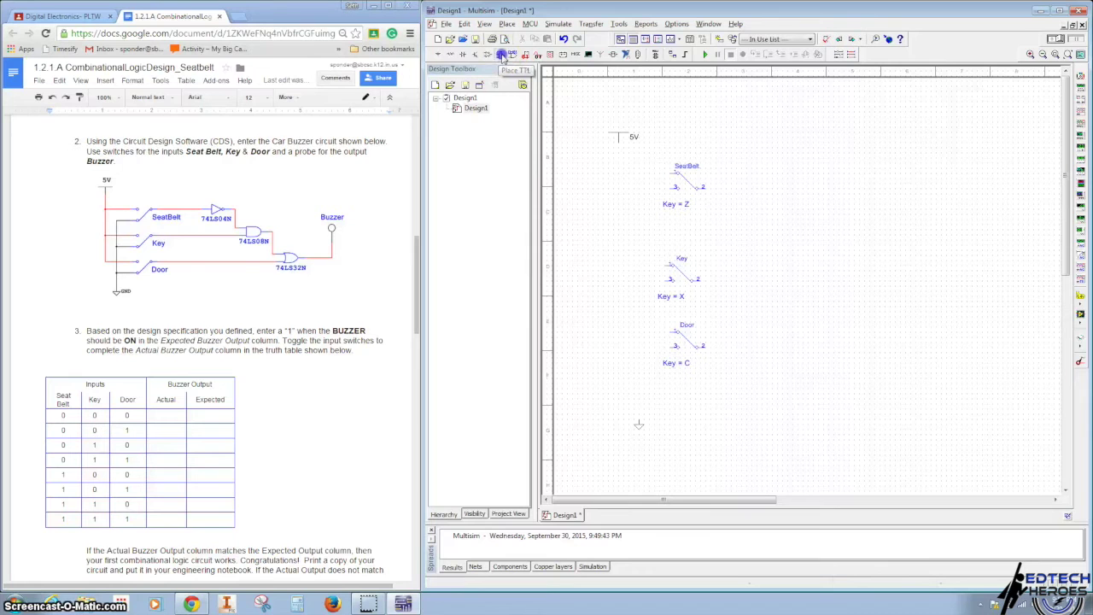
# Place section A of a 74LS04N inverter to the right of the SeatBelt switch.
pyautogui.click(502, 56)
pyautogui.moveTo(289, 157); pyautogui.dragTo(355, 252)
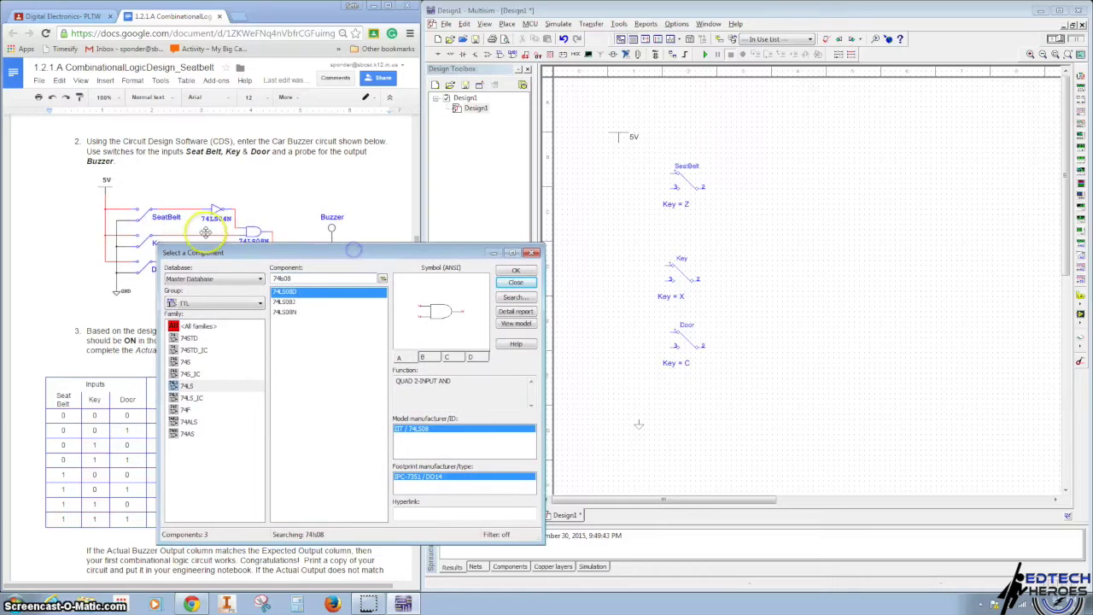
pyautogui.click(205, 388)
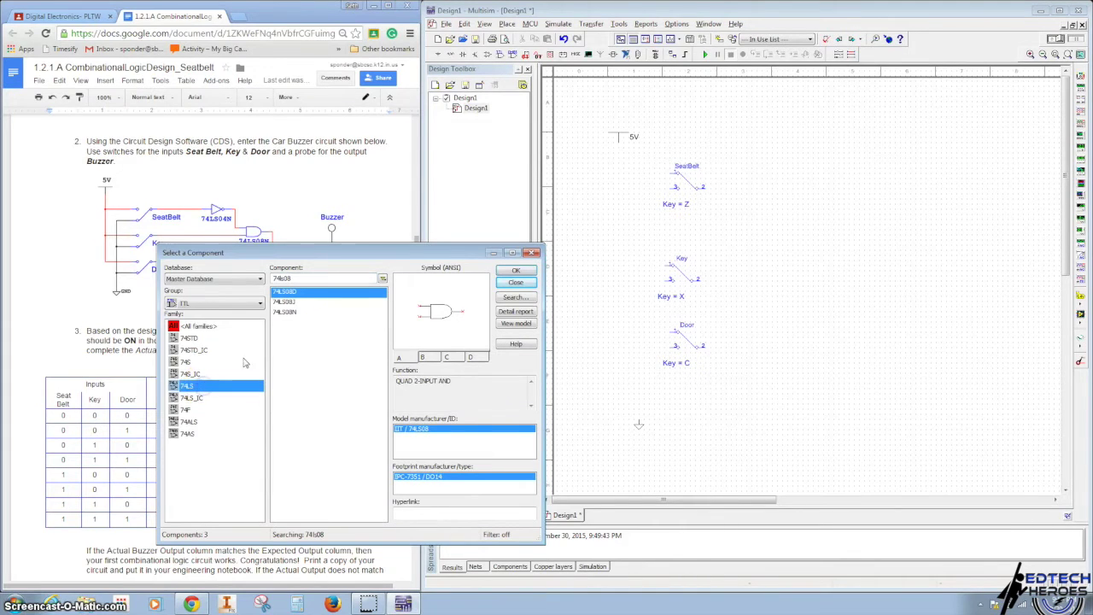
pyautogui.click(307, 279)
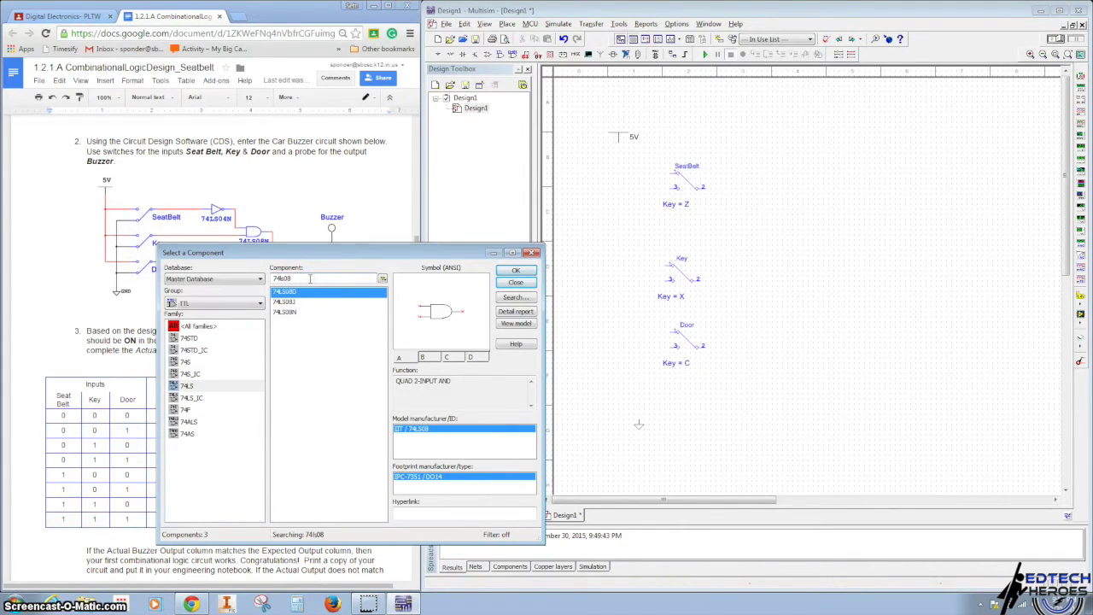
pyautogui.press('BackSpace')
pyautogui.press('BackSpace')
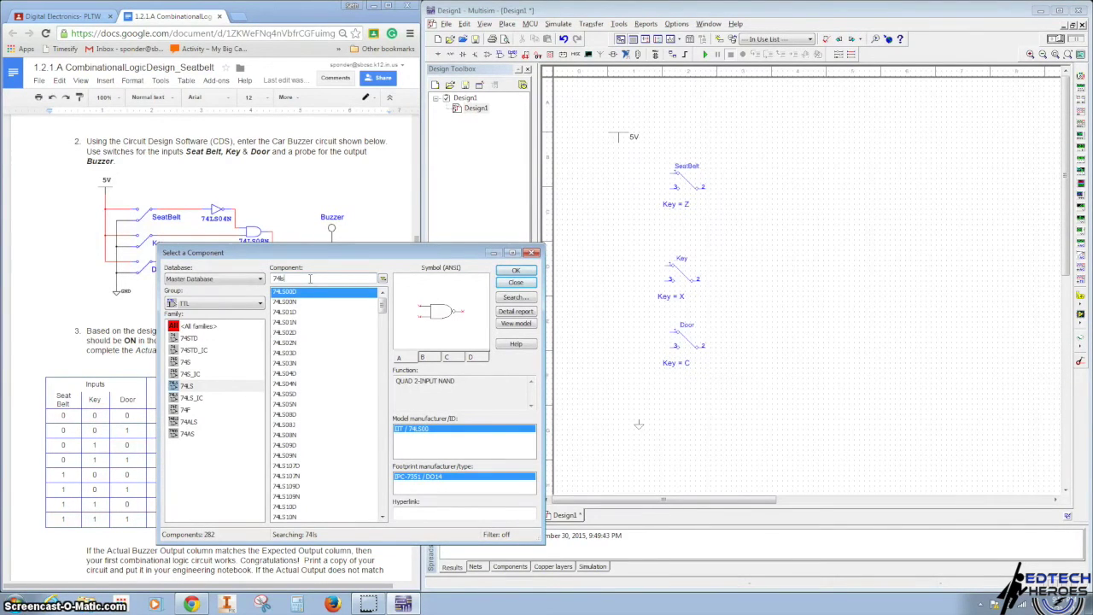
pyautogui.write('04')
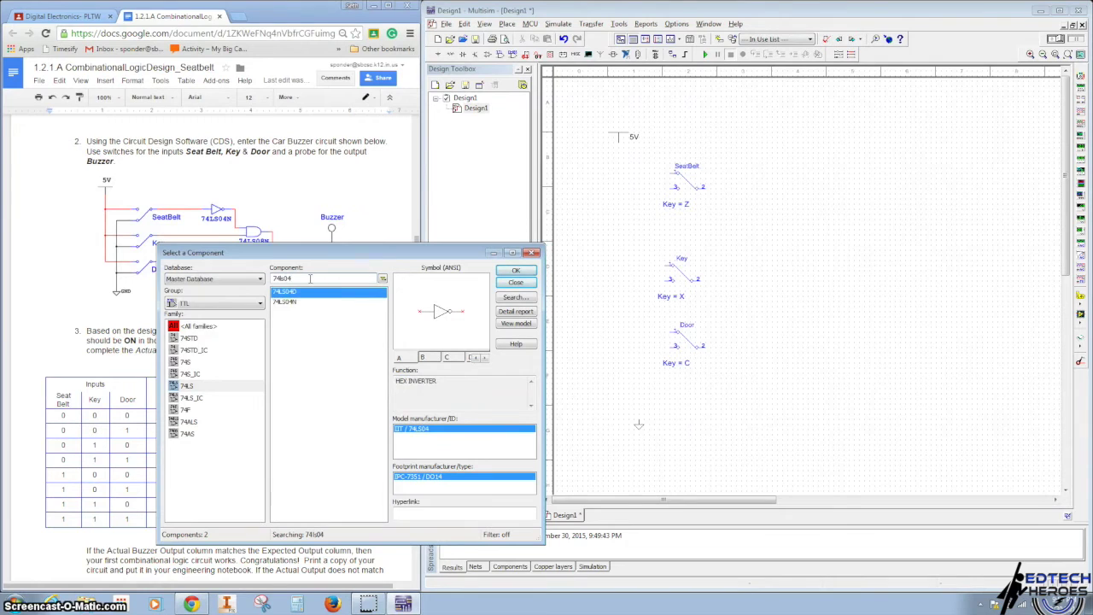
pyautogui.click(297, 306)
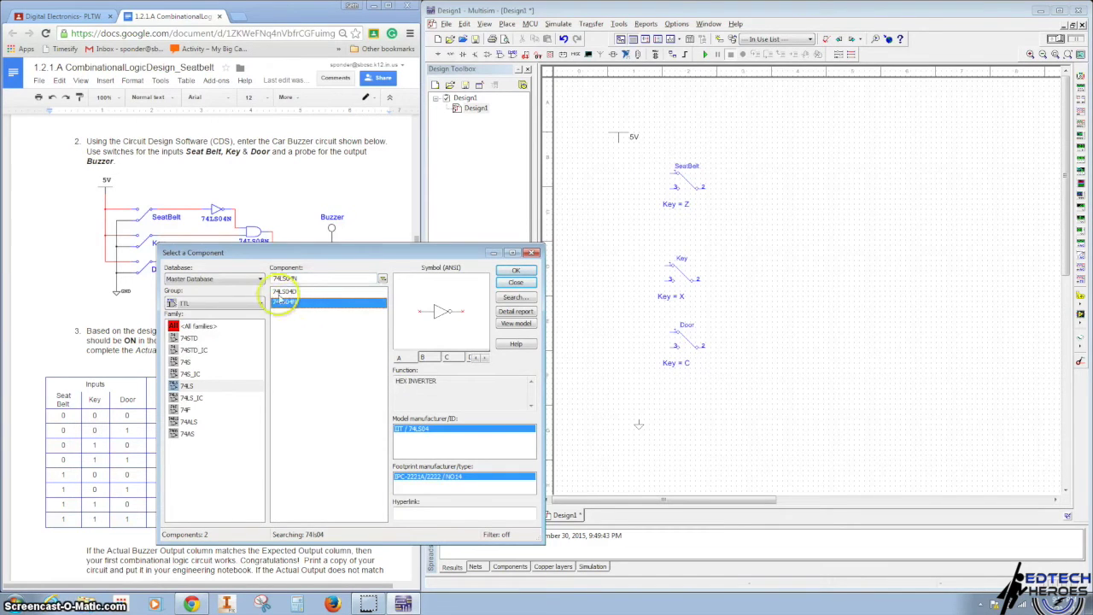
pyautogui.click(516, 270)
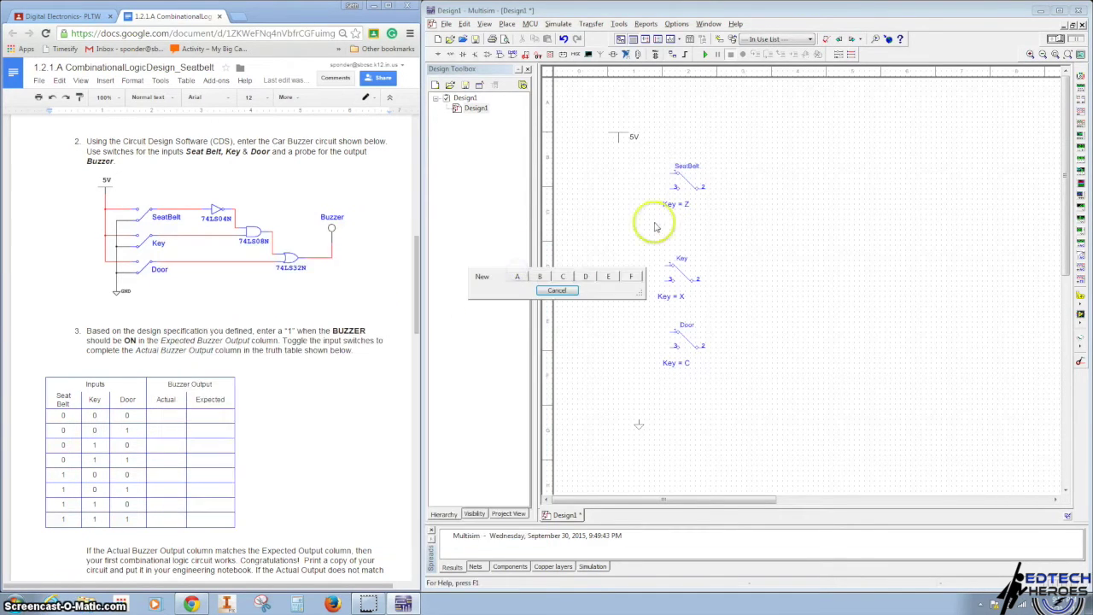
pyautogui.click(517, 276)
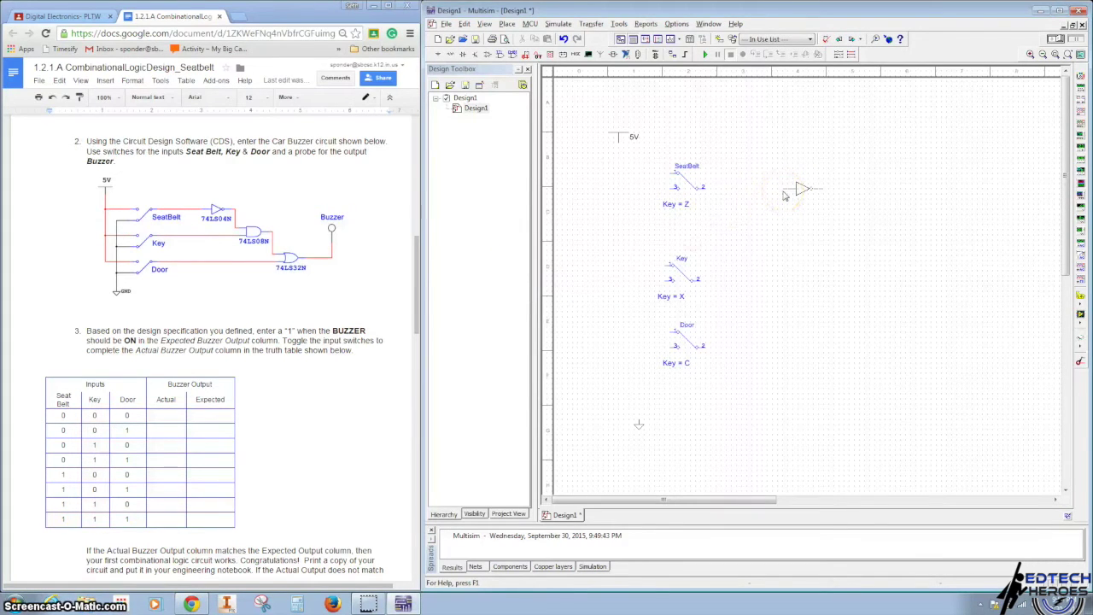
pyautogui.click(784, 193)
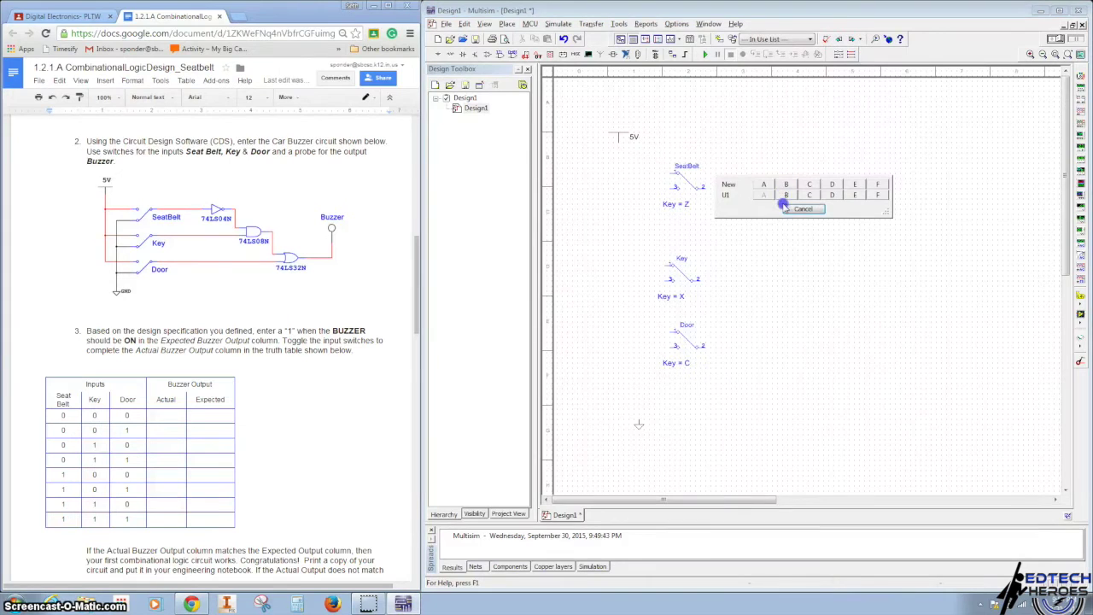
pyautogui.click(803, 209)
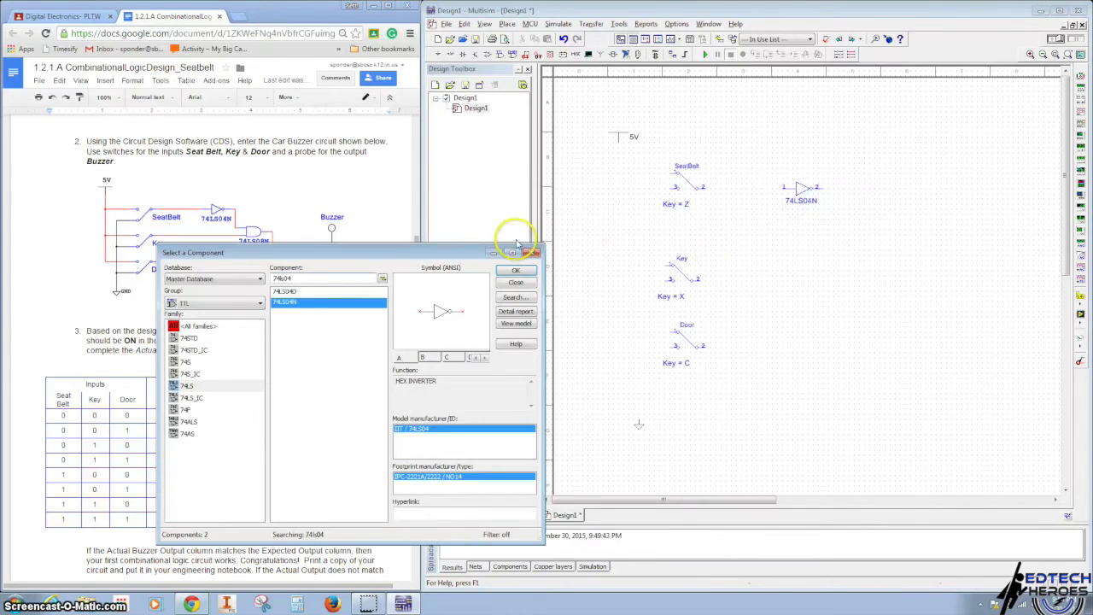
# Search 74LS08 and place a 74LS08N AND gate below and right of the inverter.
pyautogui.moveTo(330, 252); pyautogui.dragTo(329, 262)
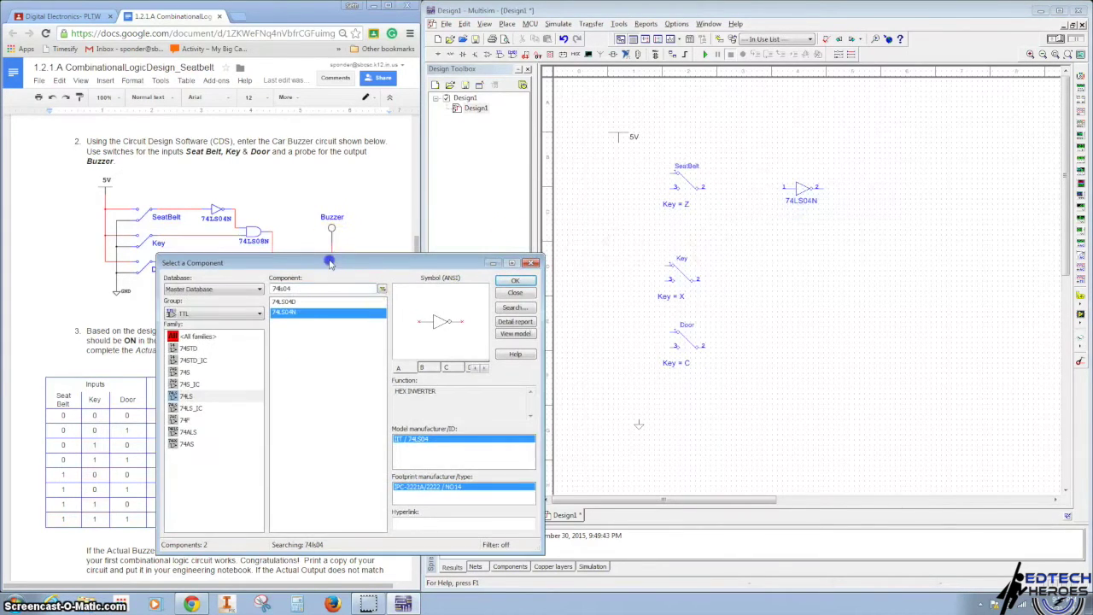
pyautogui.click(308, 288)
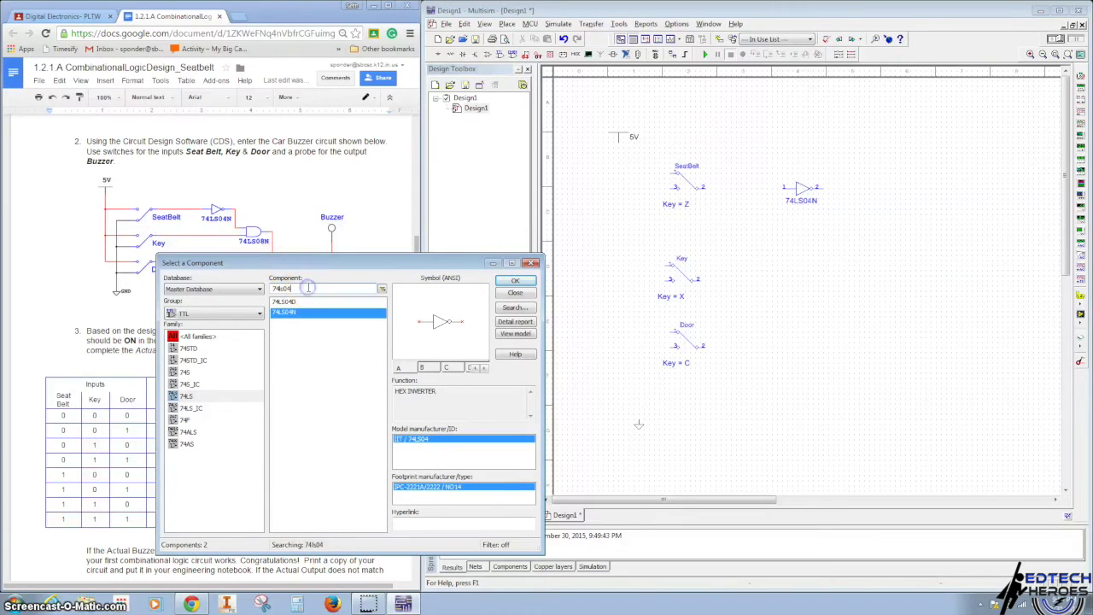
pyautogui.press('BackSpace')
pyautogui.write('8')
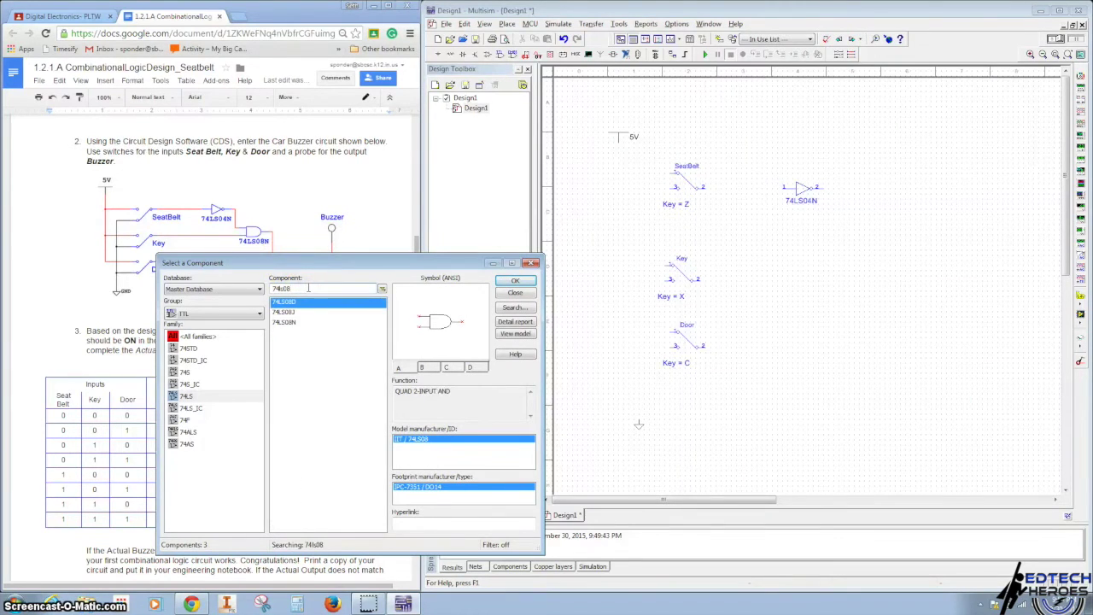
pyautogui.click(285, 322)
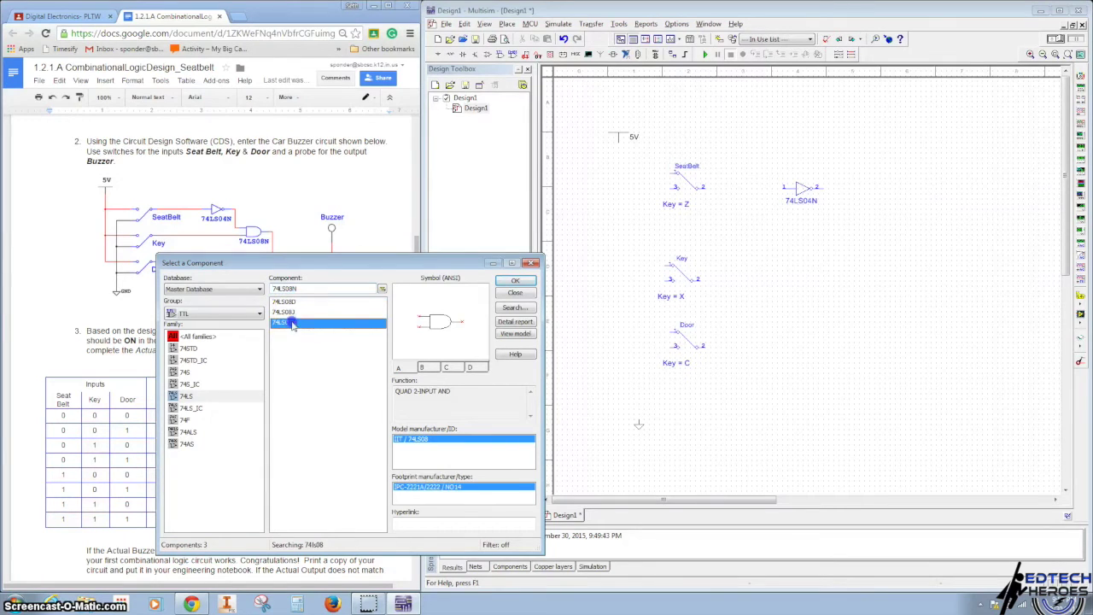
pyautogui.click(516, 280)
pyautogui.click(521, 287)
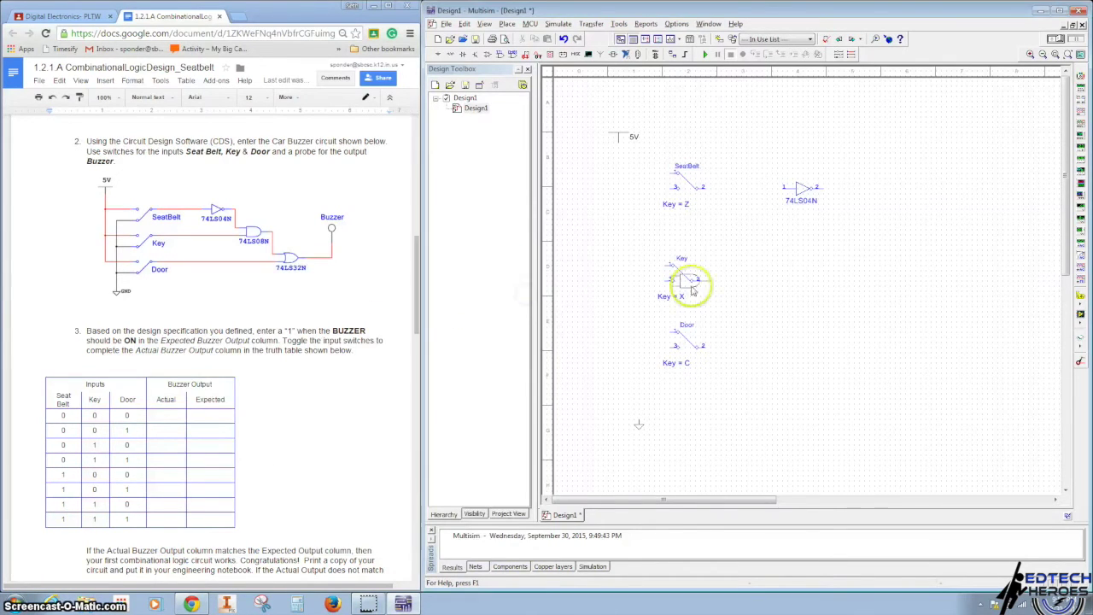
pyautogui.click(874, 262)
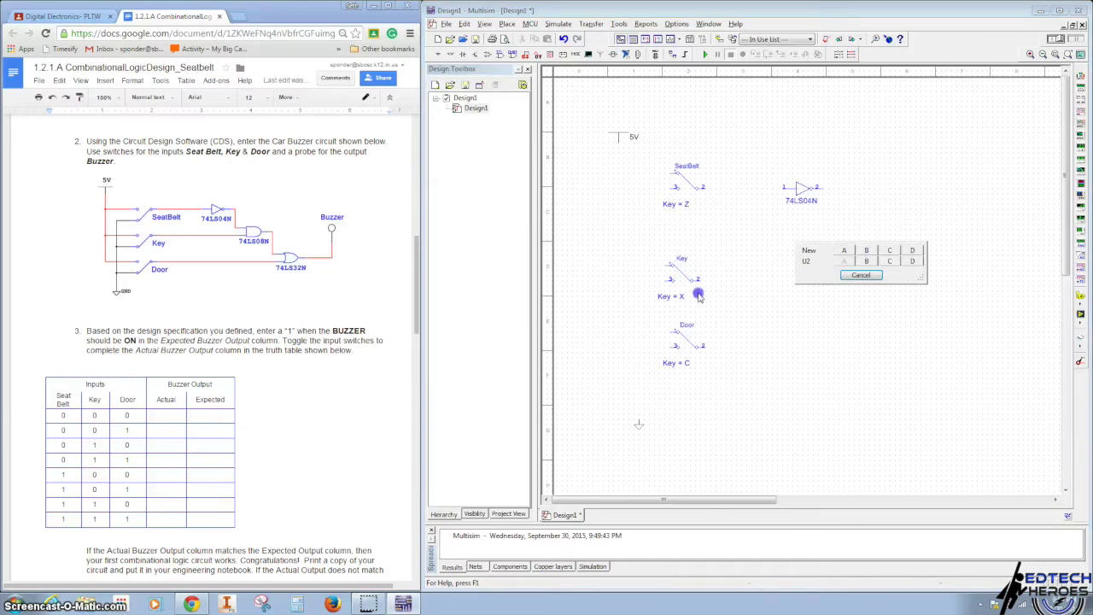
pyautogui.click(861, 275)
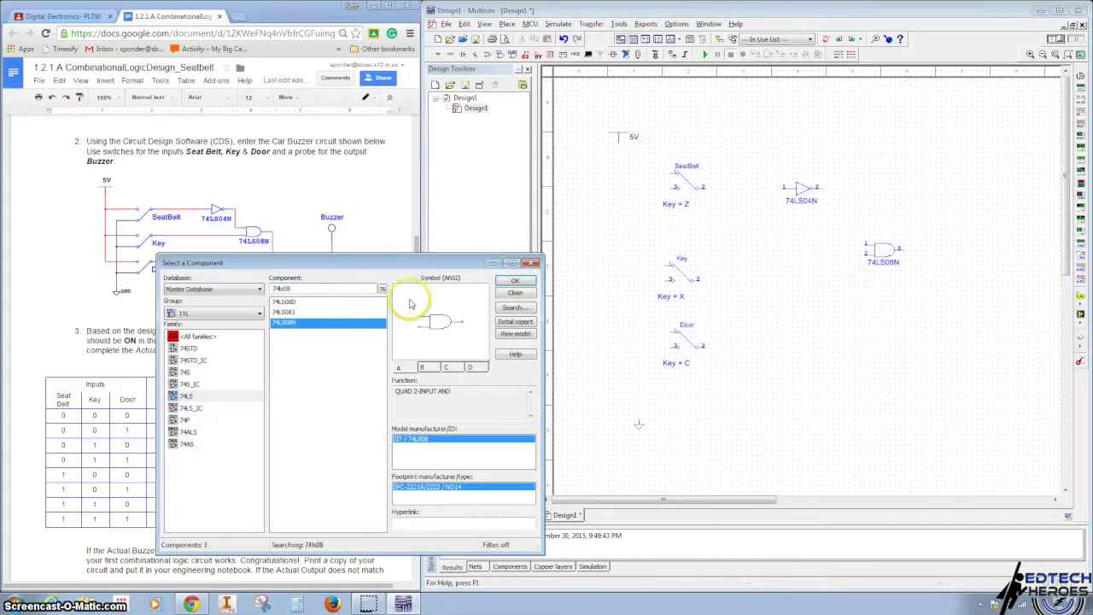
pyautogui.moveTo(339, 251); pyautogui.dragTo(346, 295)
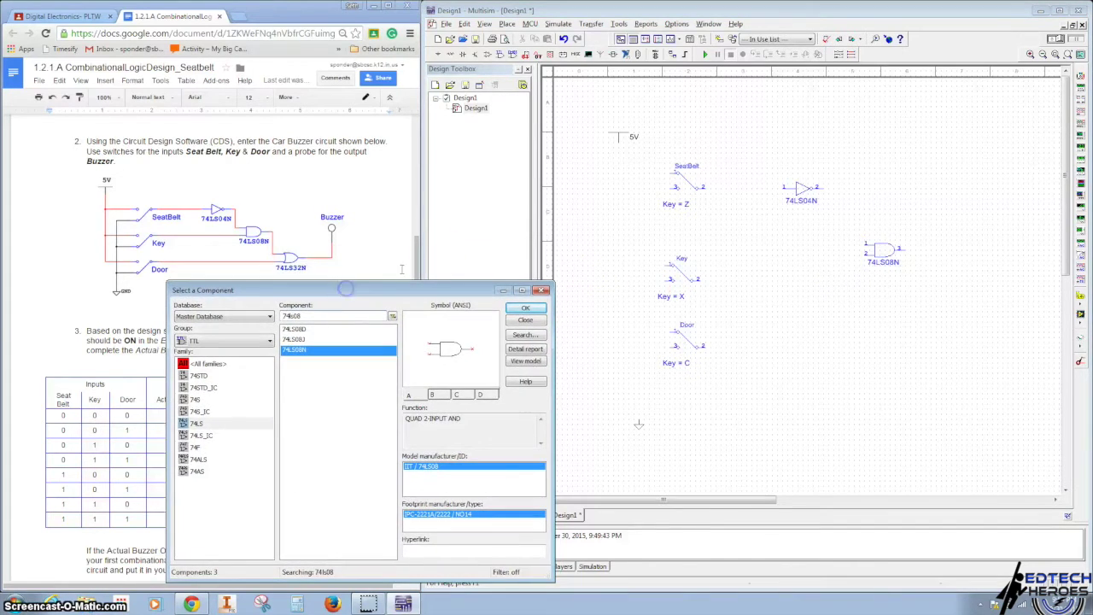
# Search 74LS32 and place a 74LS32N OR gate below the AND gate.
pyautogui.click(337, 316)
pyautogui.press('BackSpace')
pyautogui.press('BackSpace')
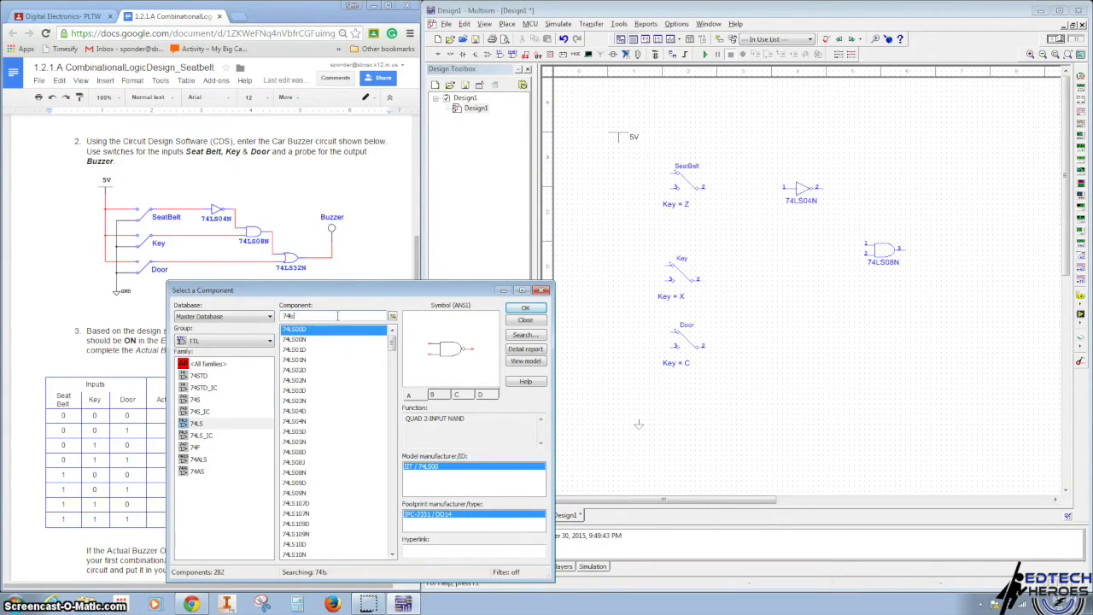
pyautogui.write('32')
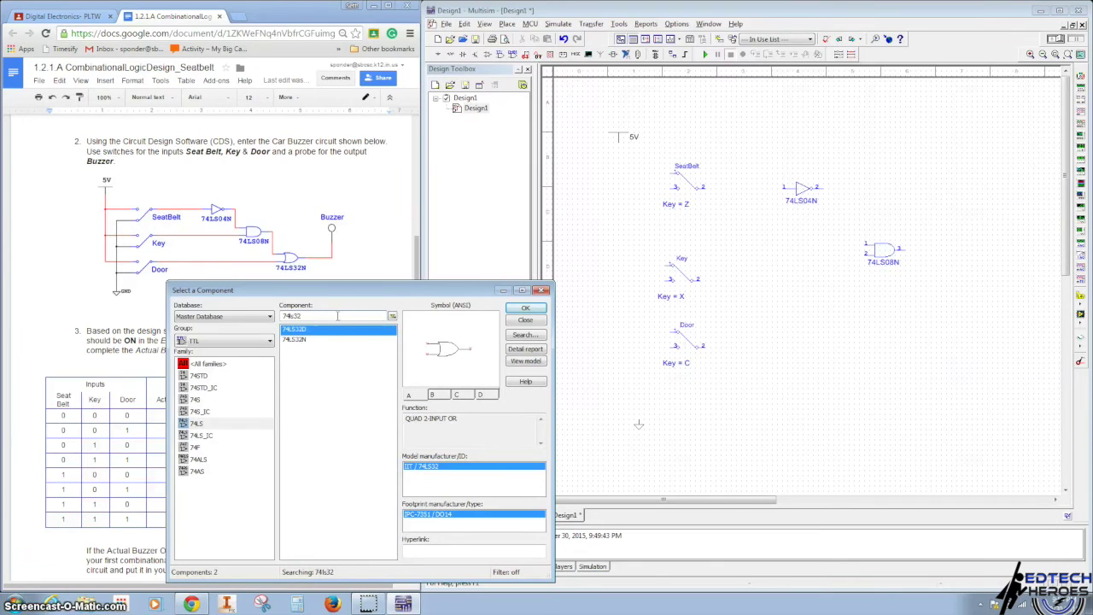
pyautogui.click(305, 341)
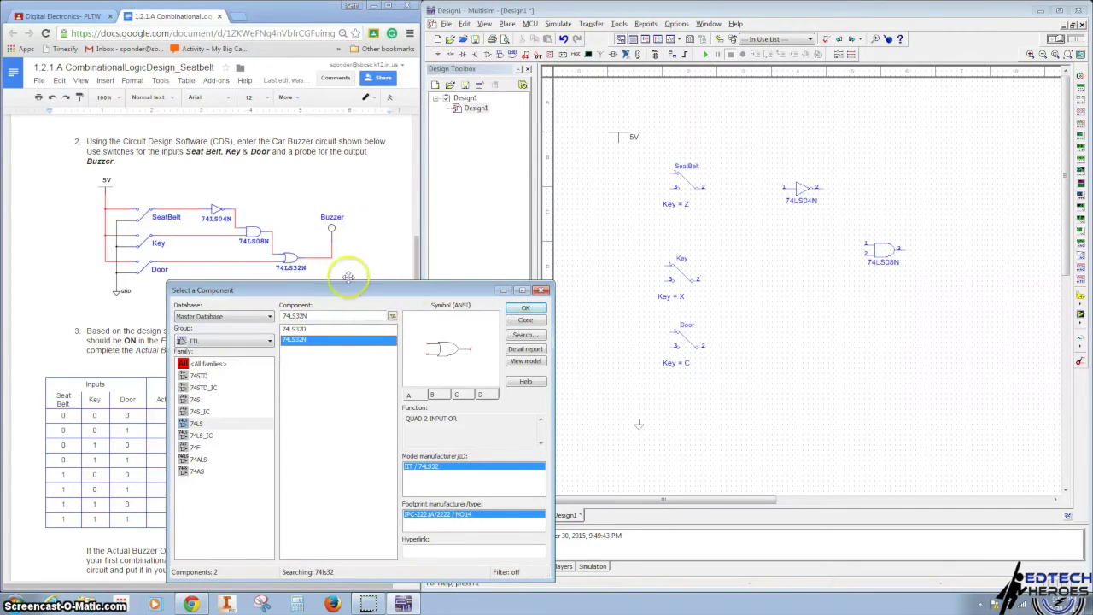
pyautogui.click(524, 309)
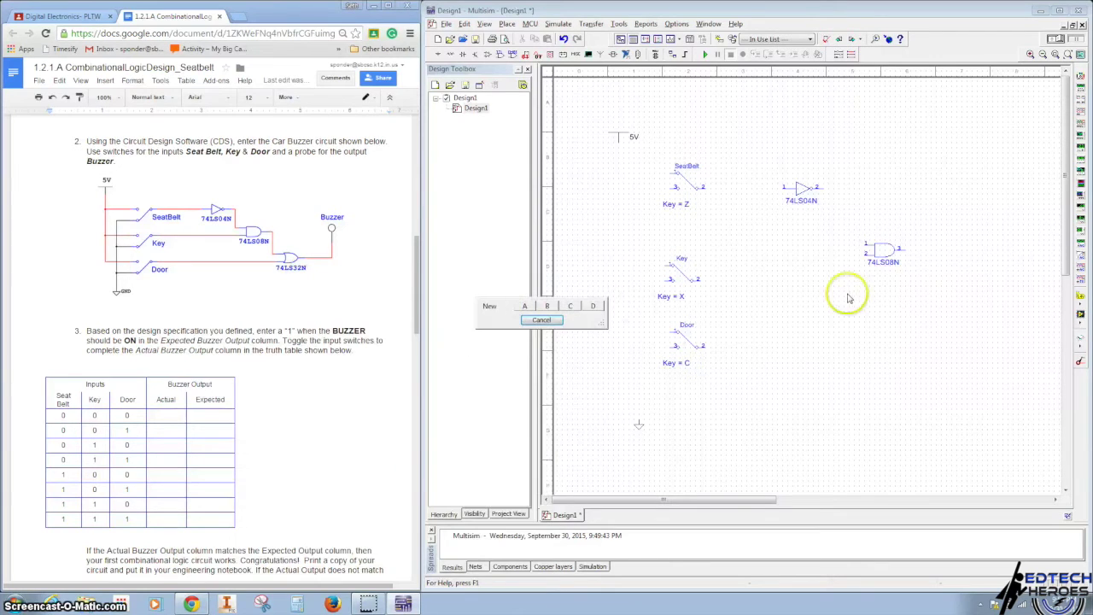
pyautogui.click(524, 306)
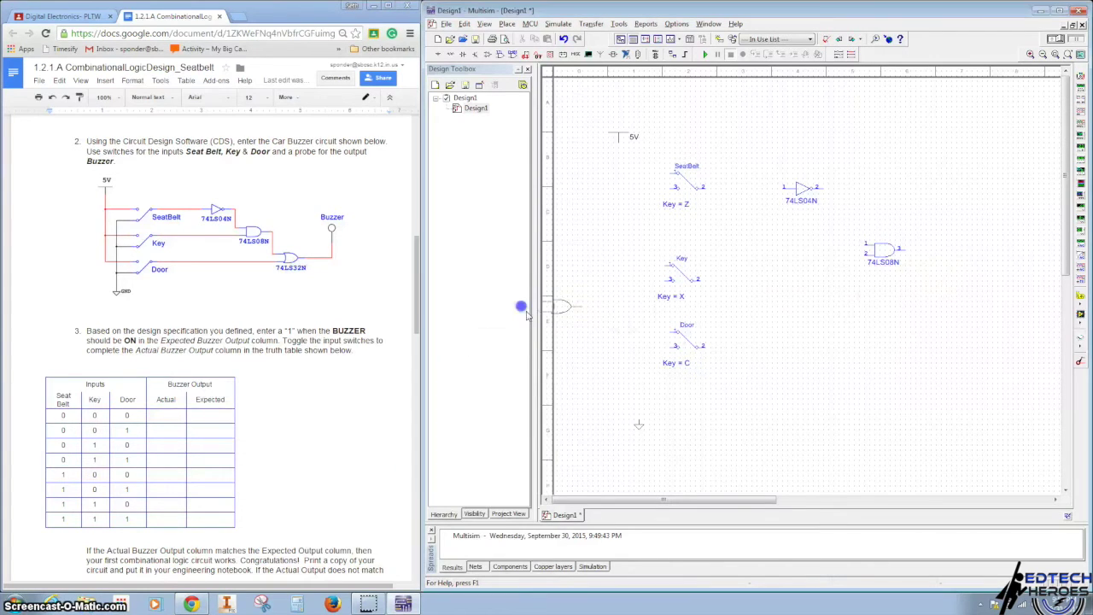
pyautogui.click(934, 318)
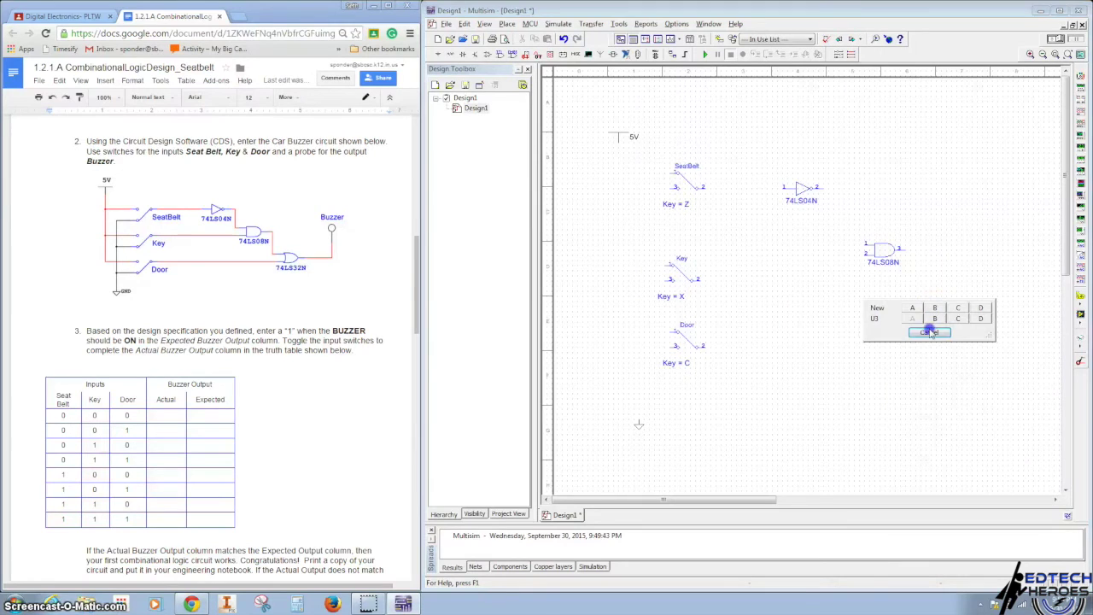
pyautogui.click(930, 331)
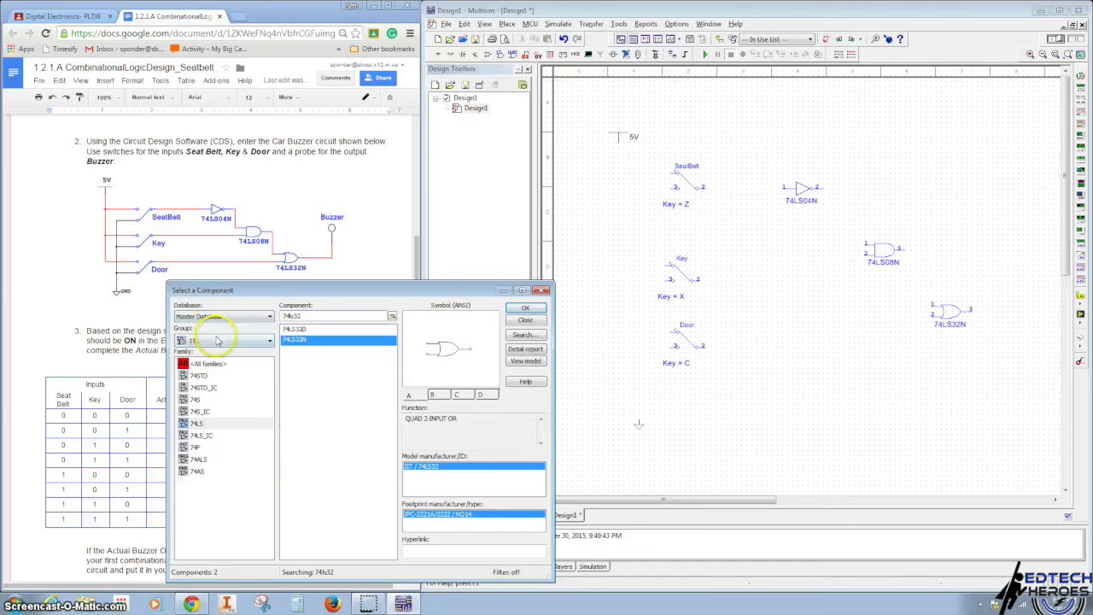
# Place a PROBE from the Indicators group right of the gates as the Buzzer output.
pyautogui.click(224, 341)
pyautogui.click(224, 363)
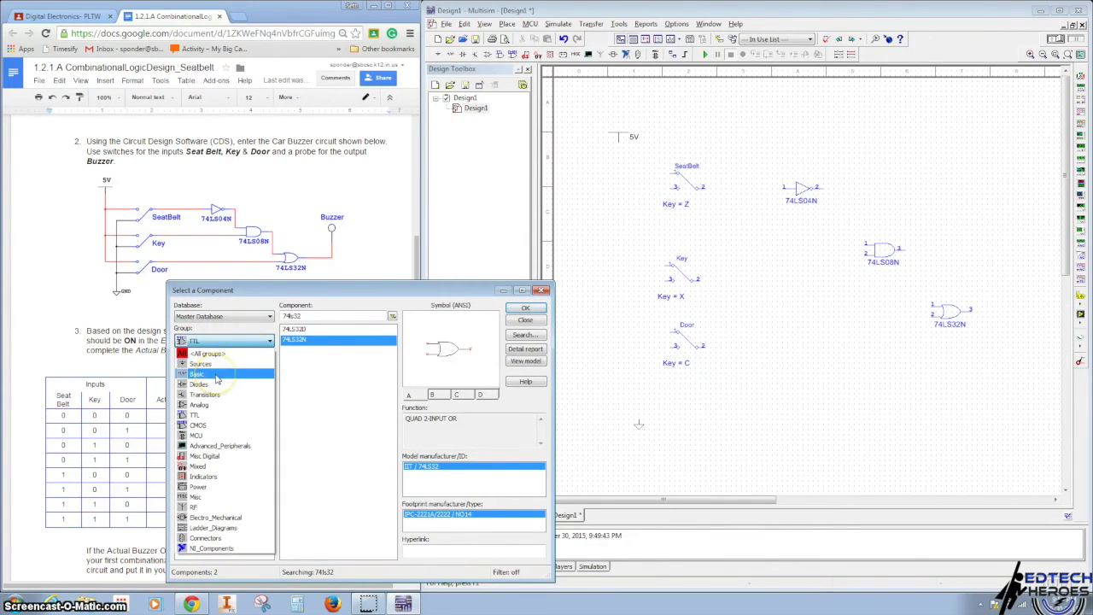
pyautogui.click(208, 476)
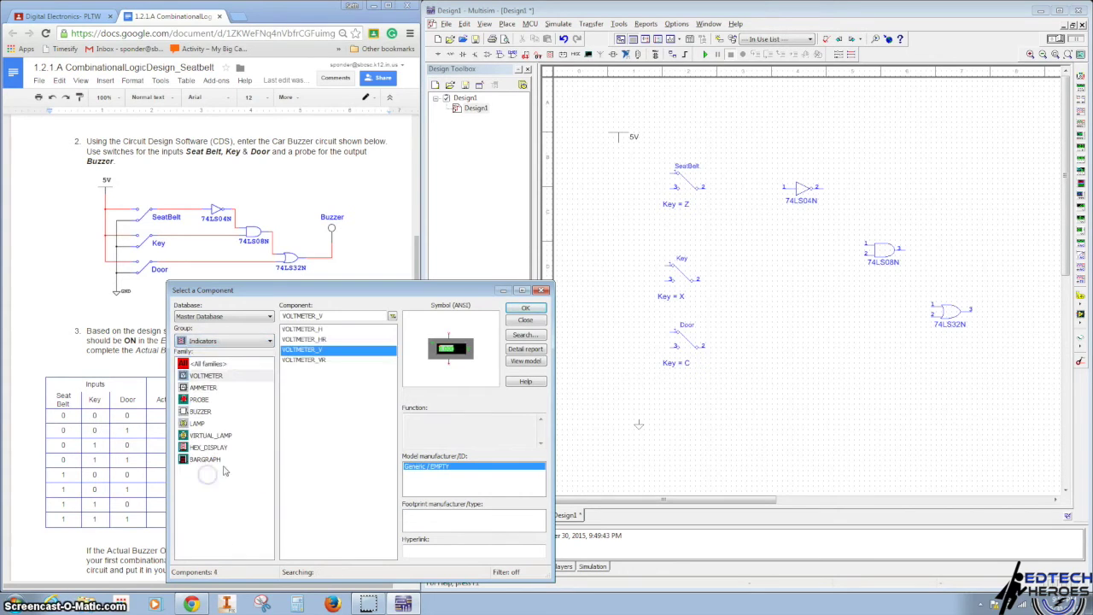
pyautogui.click(200, 400)
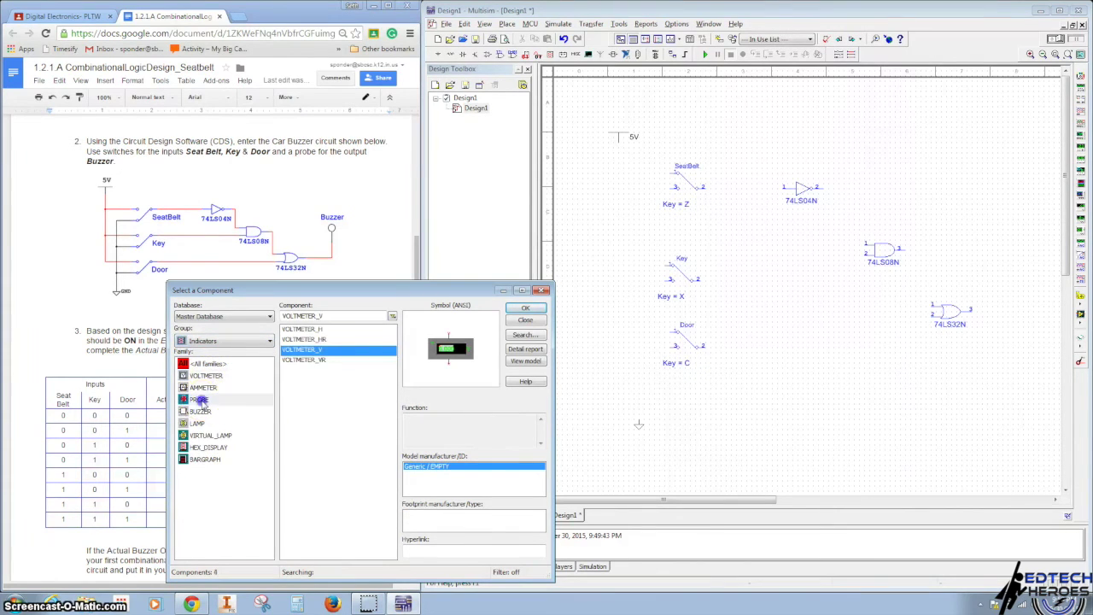
pyautogui.click(294, 328)
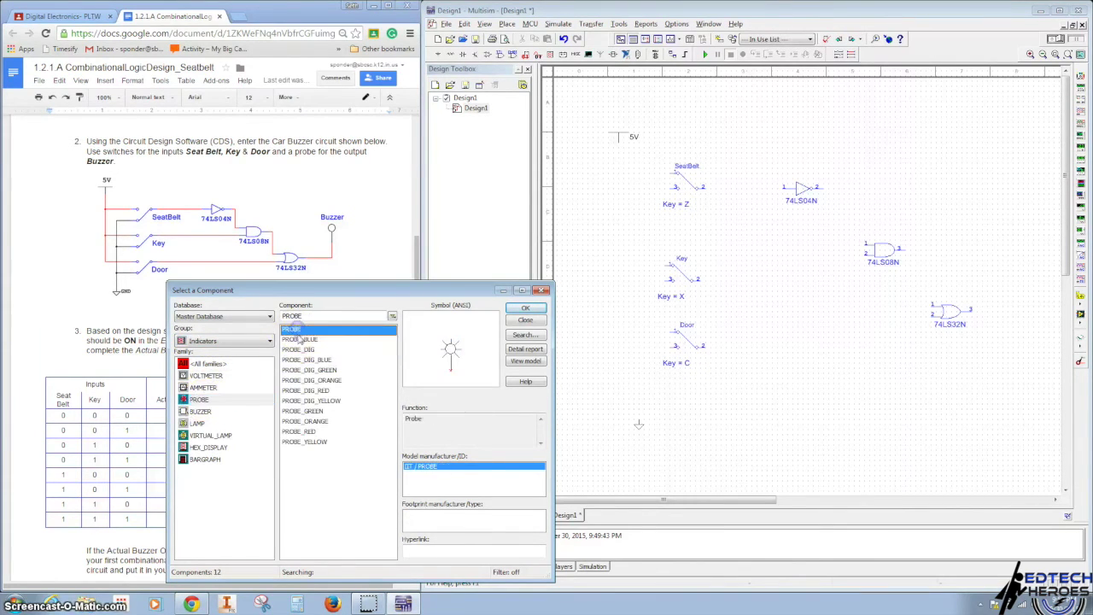
pyautogui.click(297, 339)
pyautogui.click(299, 350)
pyautogui.click(297, 361)
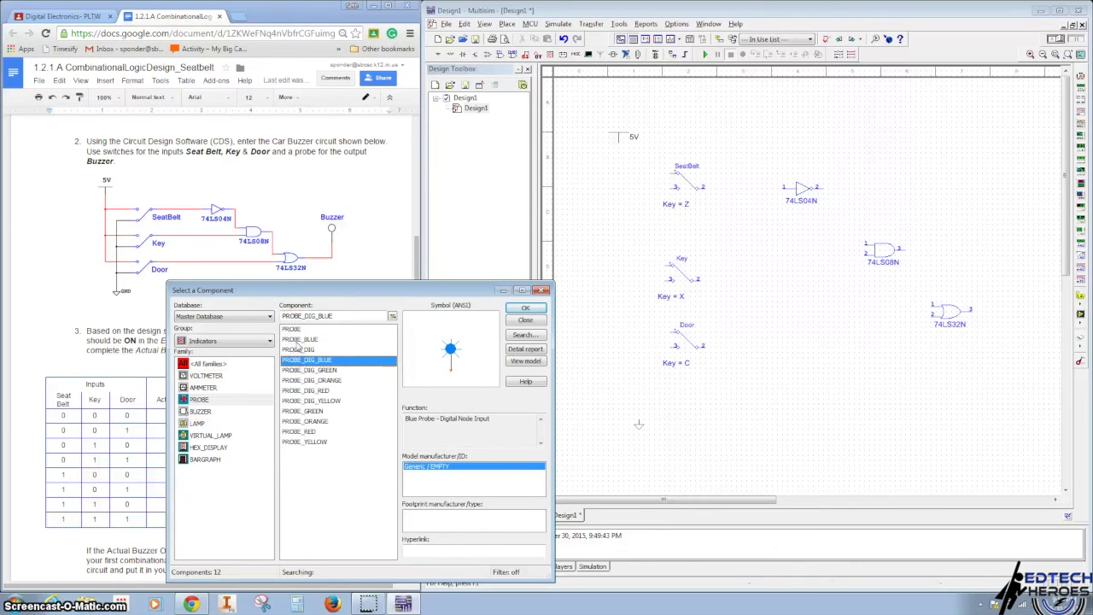
pyautogui.click(294, 330)
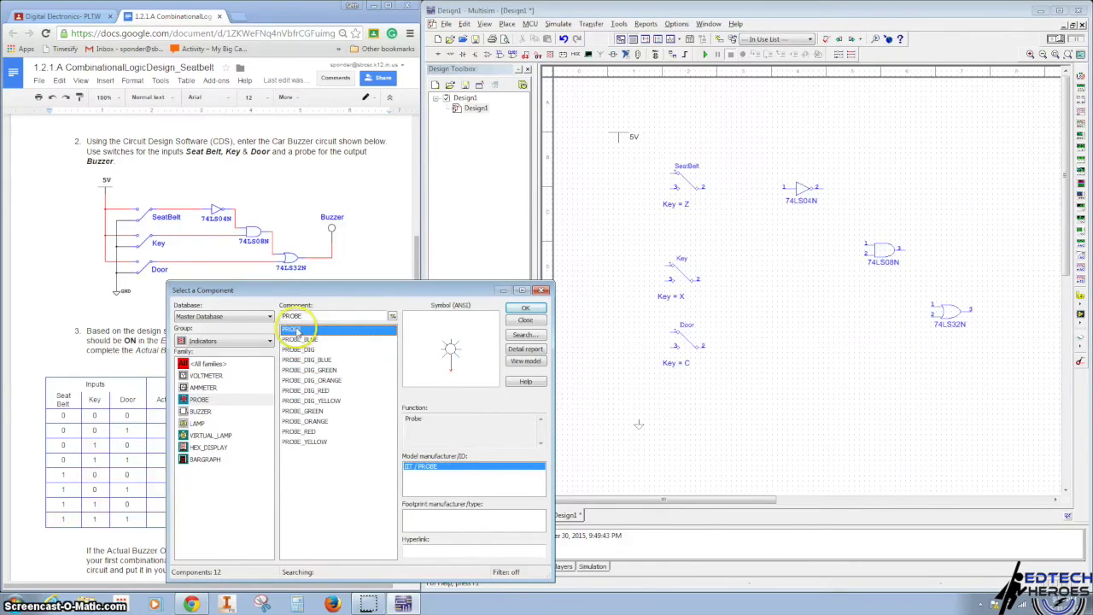
pyautogui.click(528, 309)
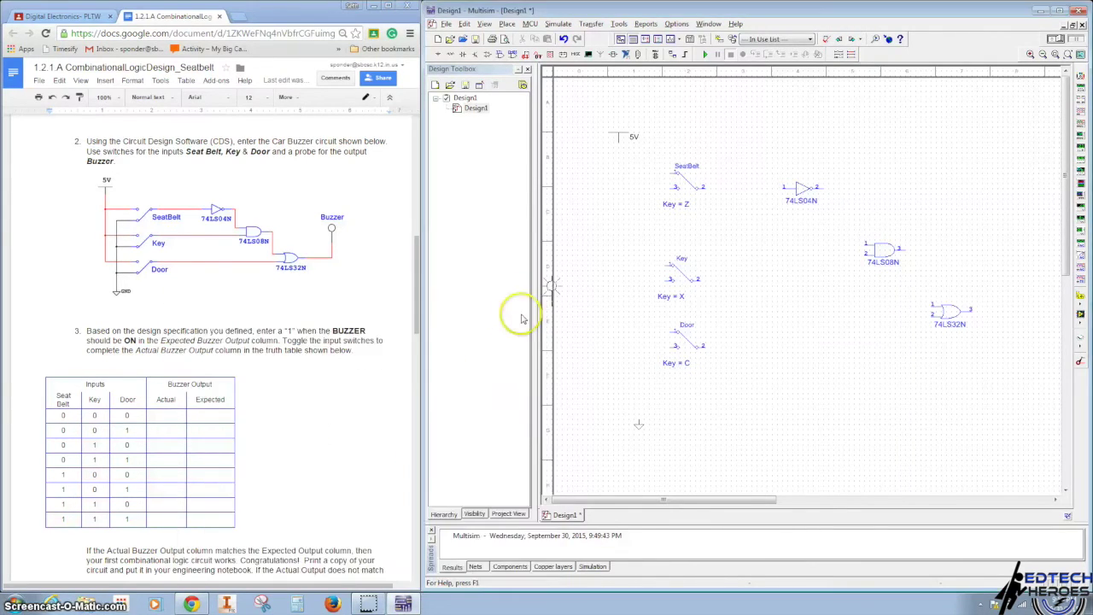
pyautogui.click(1018, 256)
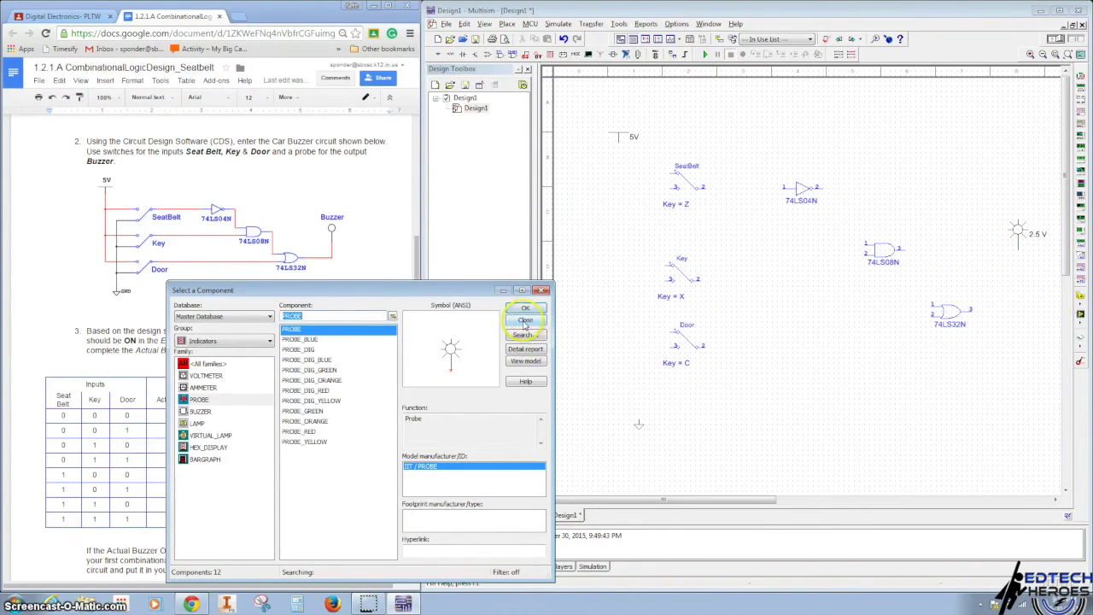
pyautogui.click(526, 321)
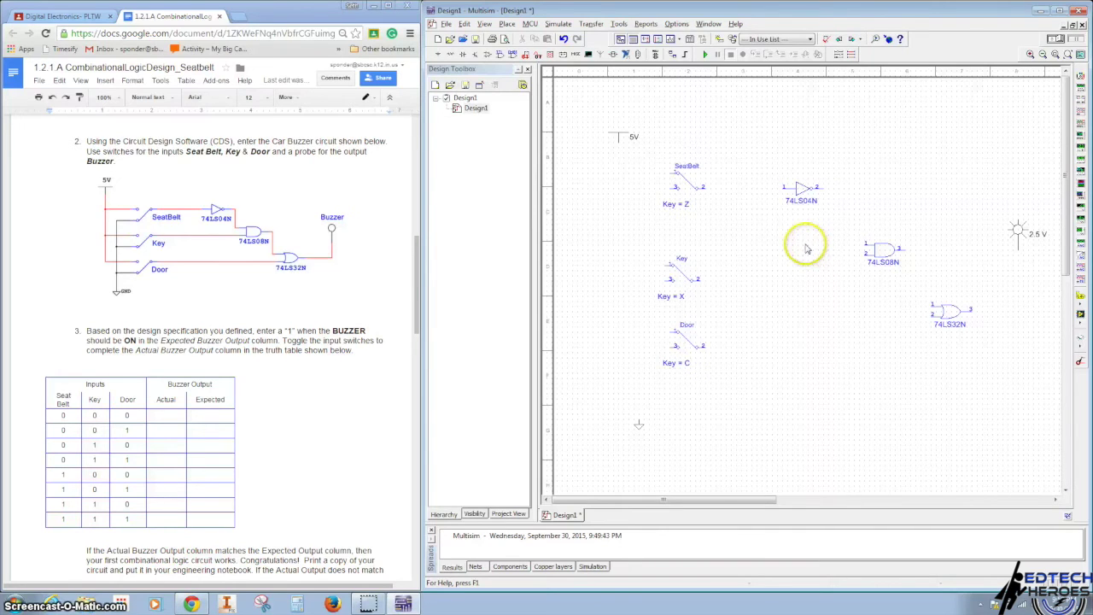
# Wire the 5V supply to the SeatBelt, Door and Key switch inputs, then begin the SeatBelt pin 3 wire.
pyautogui.click(619, 140)
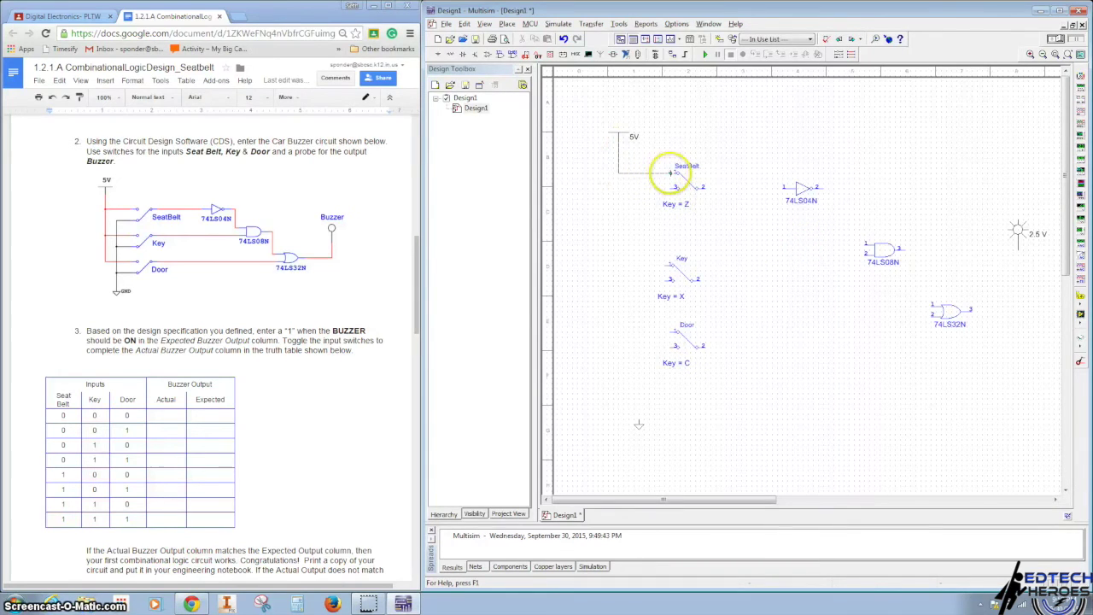
pyautogui.click(670, 174)
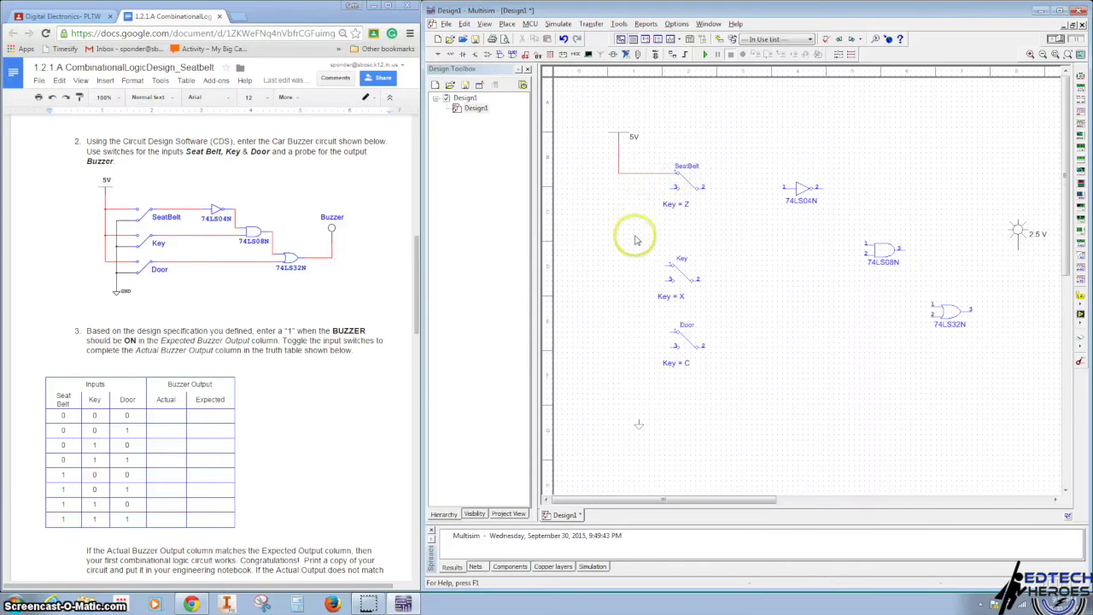
pyautogui.click(670, 331)
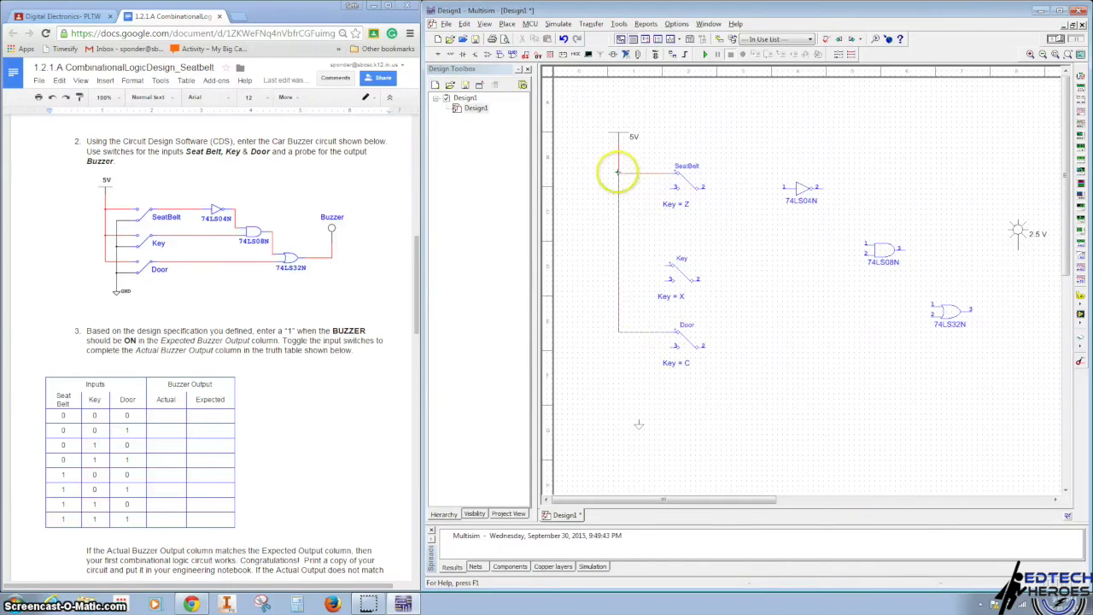
pyautogui.click(617, 173)
pyautogui.click(667, 266)
pyautogui.click(618, 266)
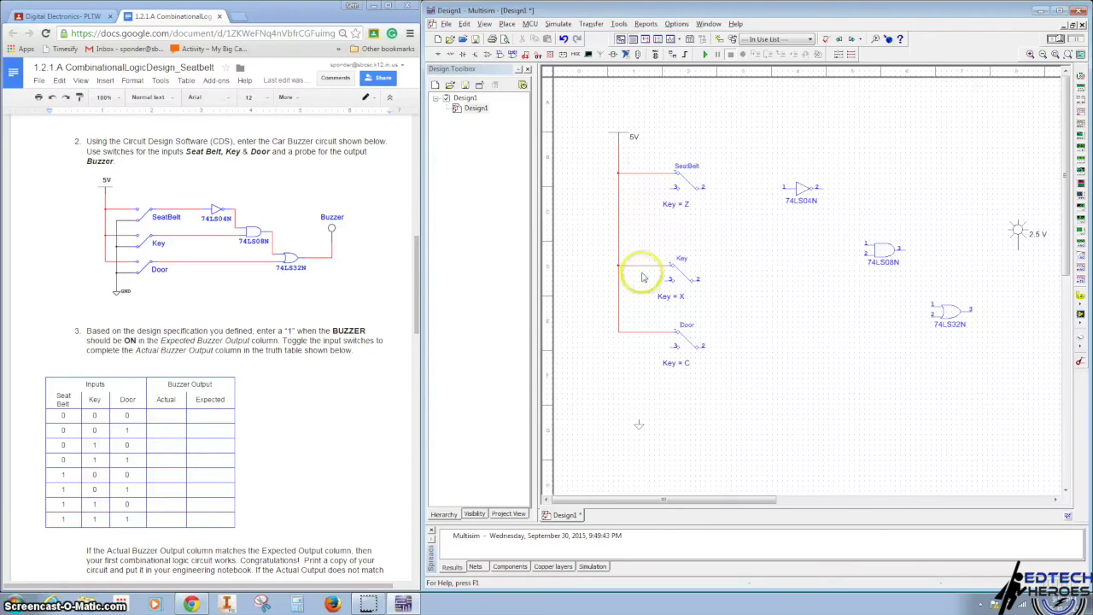
pyautogui.click(669, 188)
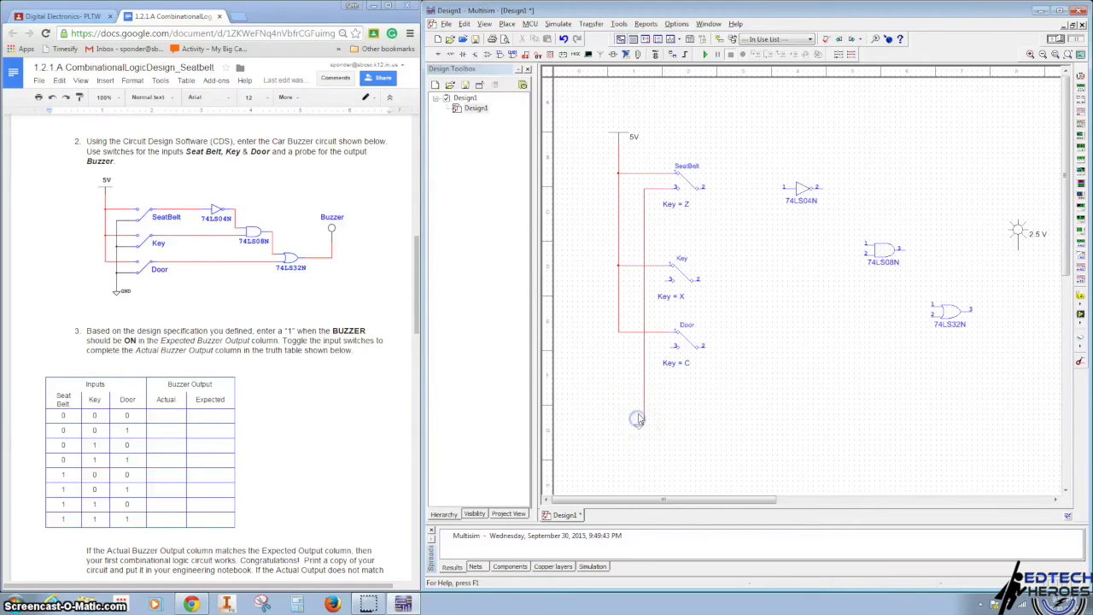
# End the SeatBelt wire at the ground symbol and recolour the ground net black.
pyautogui.doubleClick(638, 418)
pyautogui.doubleClick(644, 214)
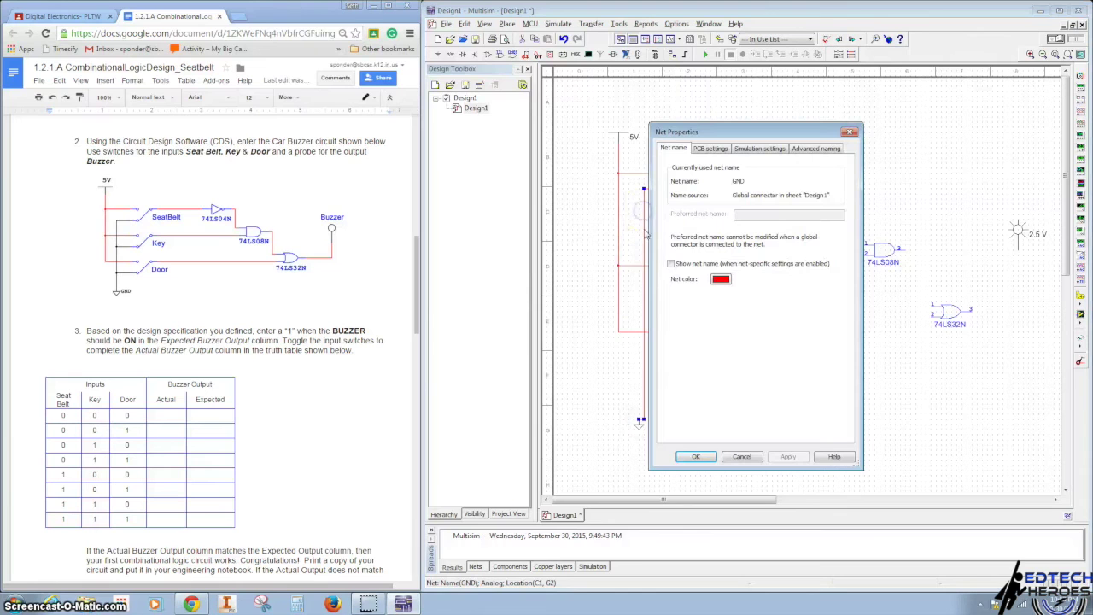
pyautogui.click(721, 280)
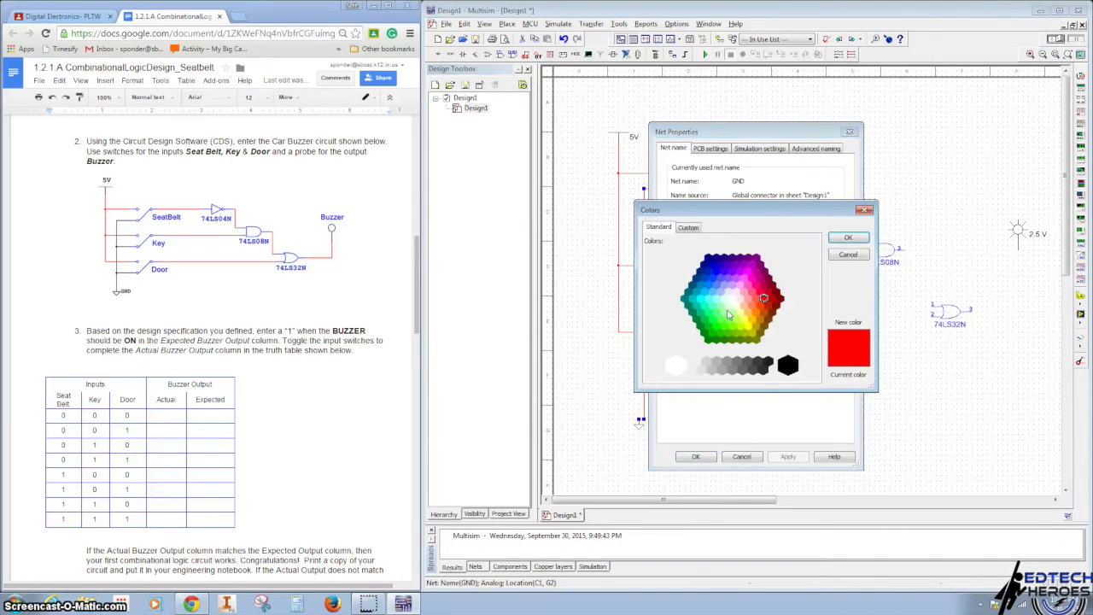
pyautogui.click(788, 366)
pyautogui.click(848, 238)
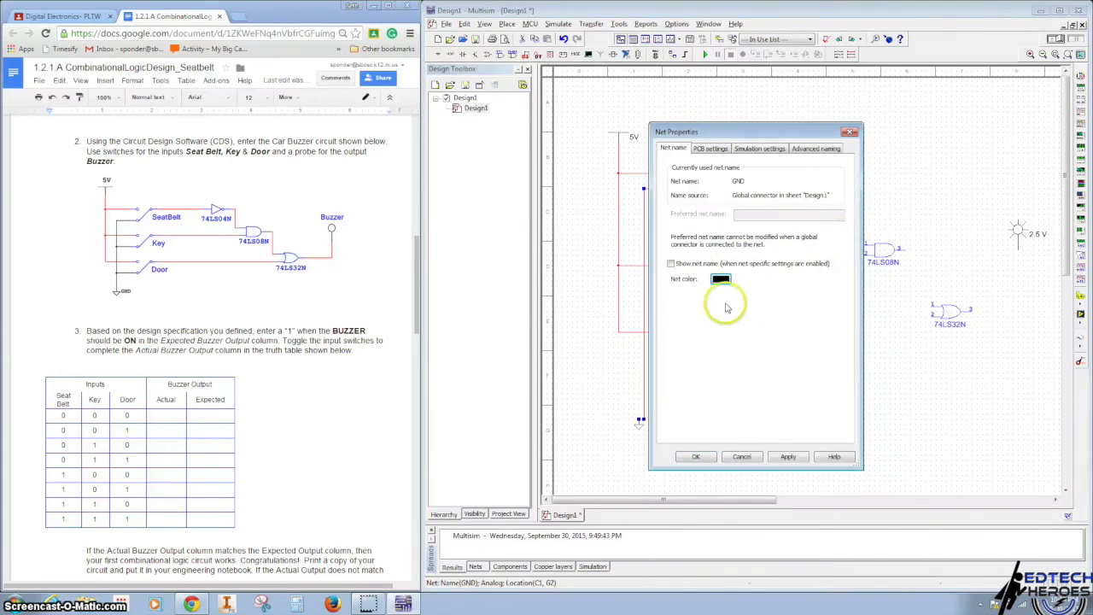
pyautogui.click(787, 457)
pyautogui.click(696, 457)
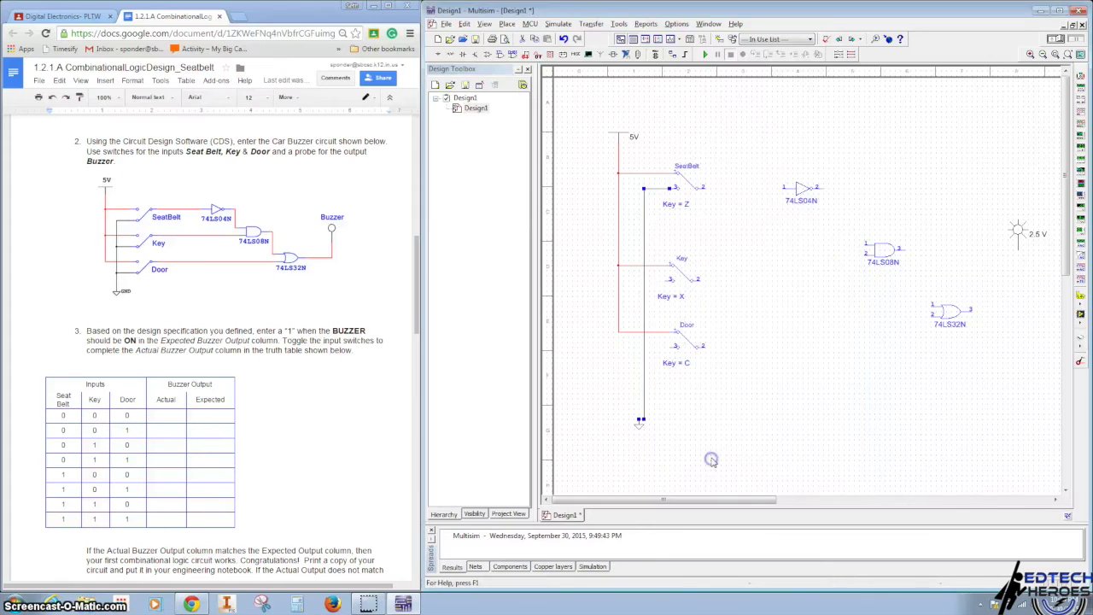
# Ground the Key and Door switches; wire SeatBelt to the 74LS04N input and Key to 74LS08N pin 2.
pyautogui.click(667, 338)
pyautogui.click(644, 347)
pyautogui.click(702, 187)
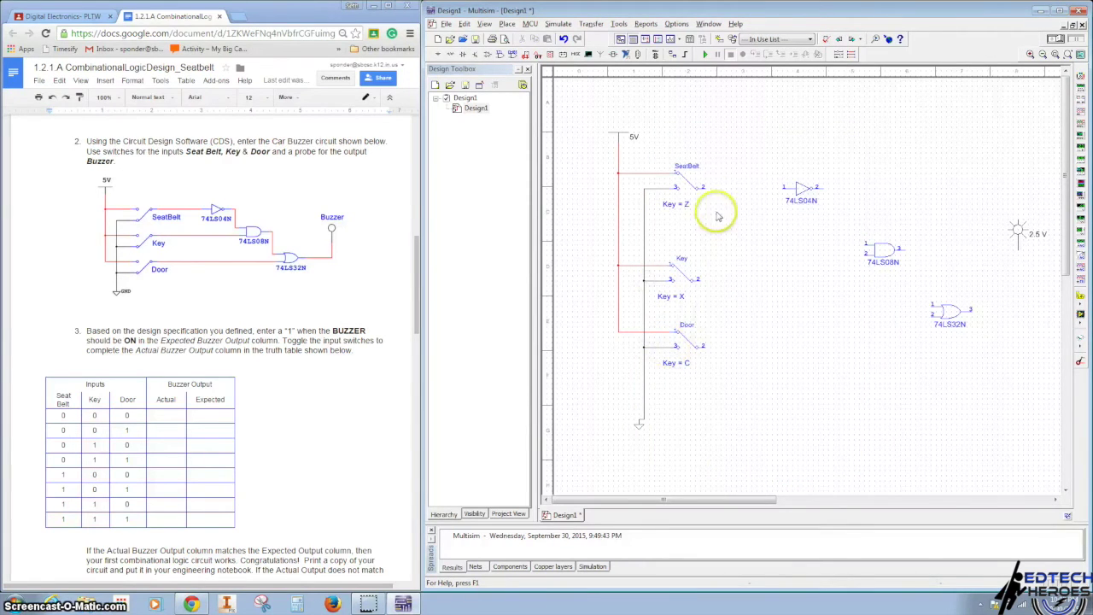
pyautogui.click(783, 187)
pyautogui.click(698, 279)
pyautogui.click(866, 254)
# Connect 74LS04N to 74LS08N pin 1, 74LS08N and Door to 74LS32N, and 74LS32N to the probe.
pyautogui.click(818, 187)
pyautogui.click(866, 244)
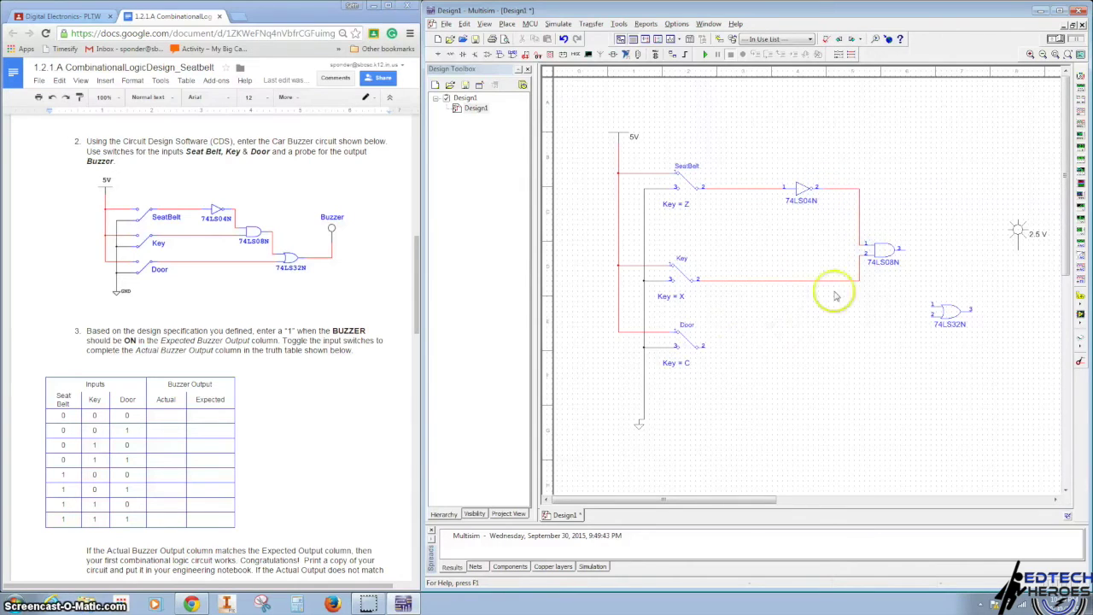
pyautogui.click(899, 248)
pyautogui.click(932, 306)
pyautogui.click(702, 346)
pyautogui.click(933, 315)
pyautogui.click(971, 310)
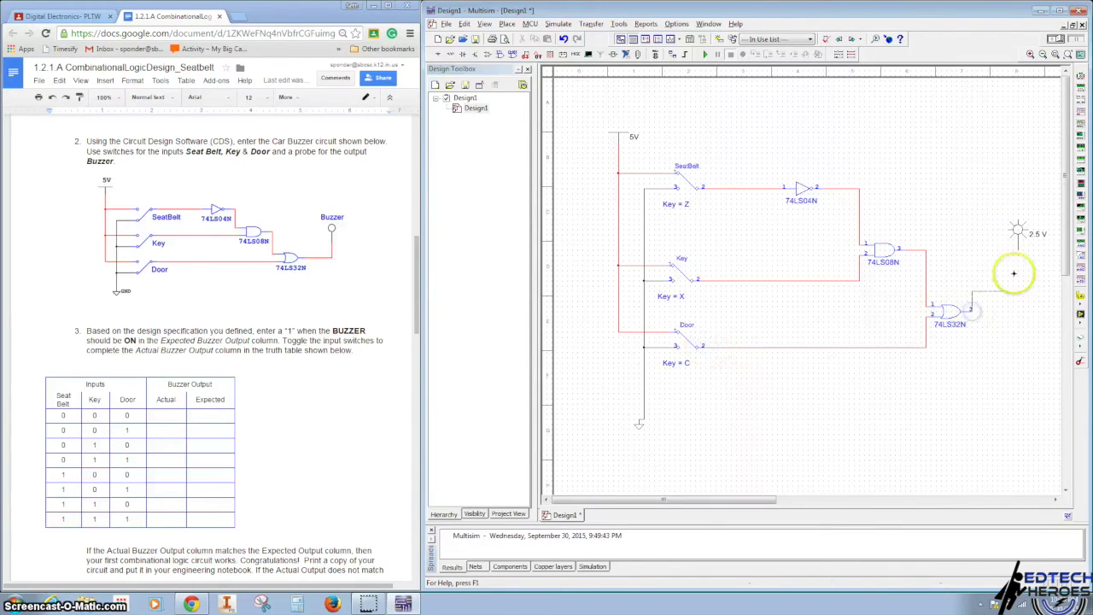
pyautogui.click(1014, 273)
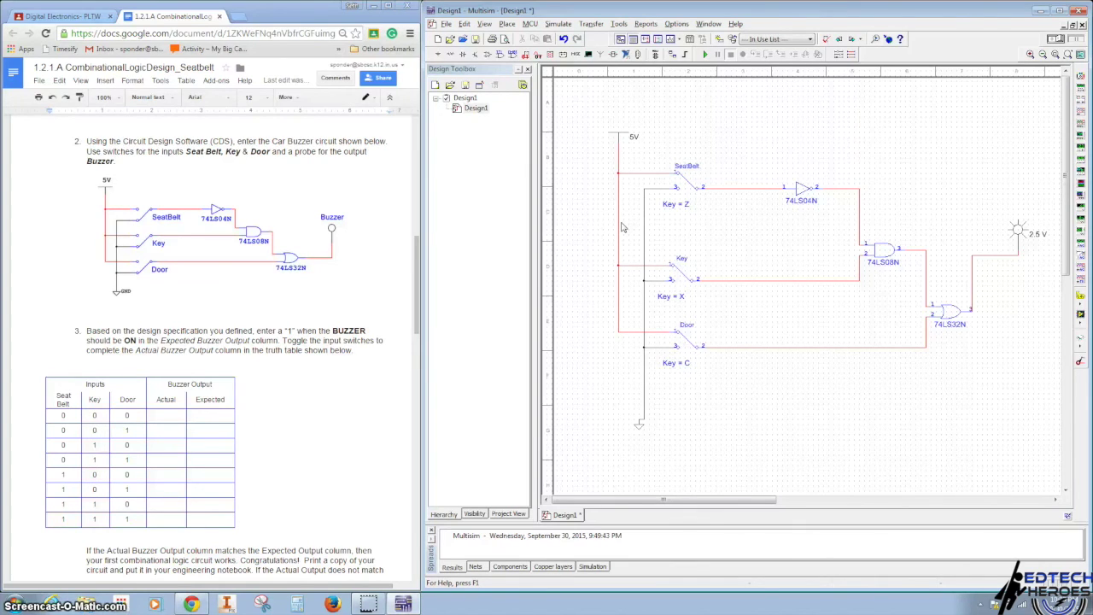
# Save the design to the Desktop as '1.2.1A Seatbelt'.
pyautogui.click(446, 23)
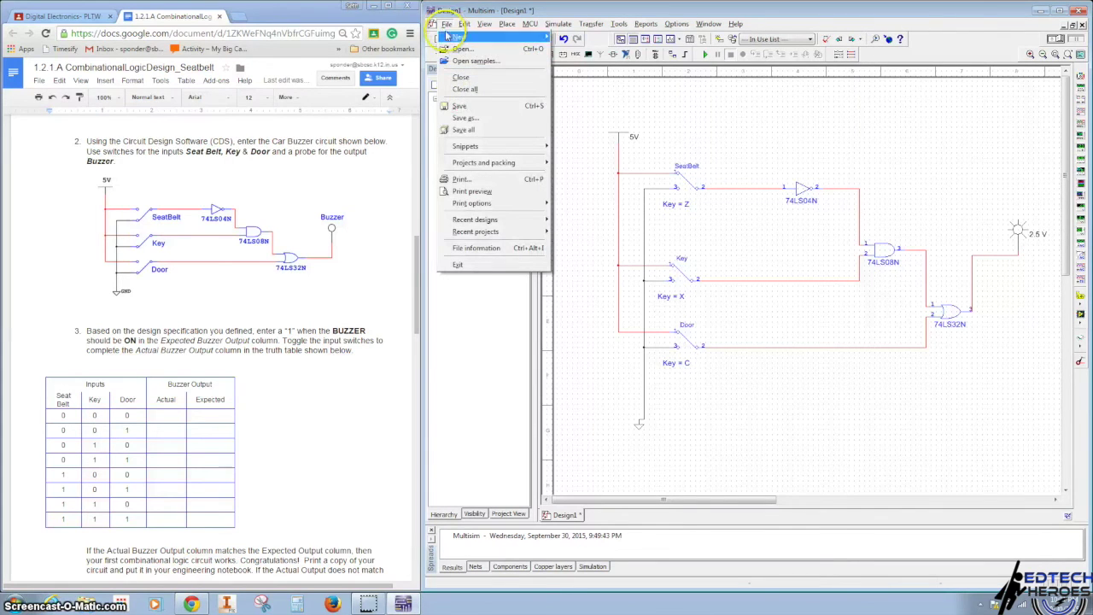
pyautogui.click(468, 122)
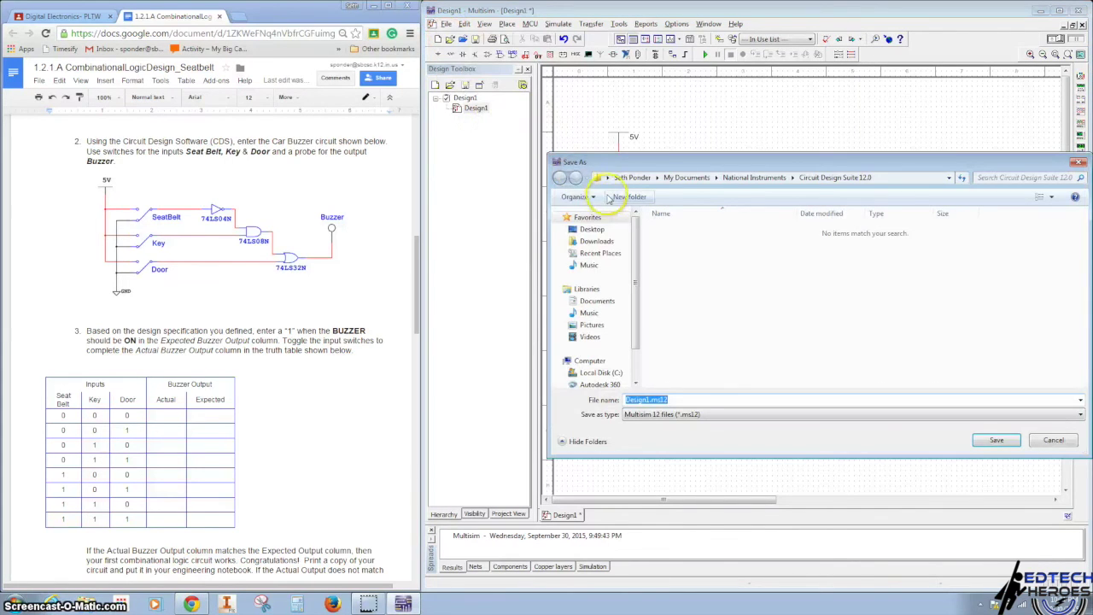
pyautogui.click(593, 232)
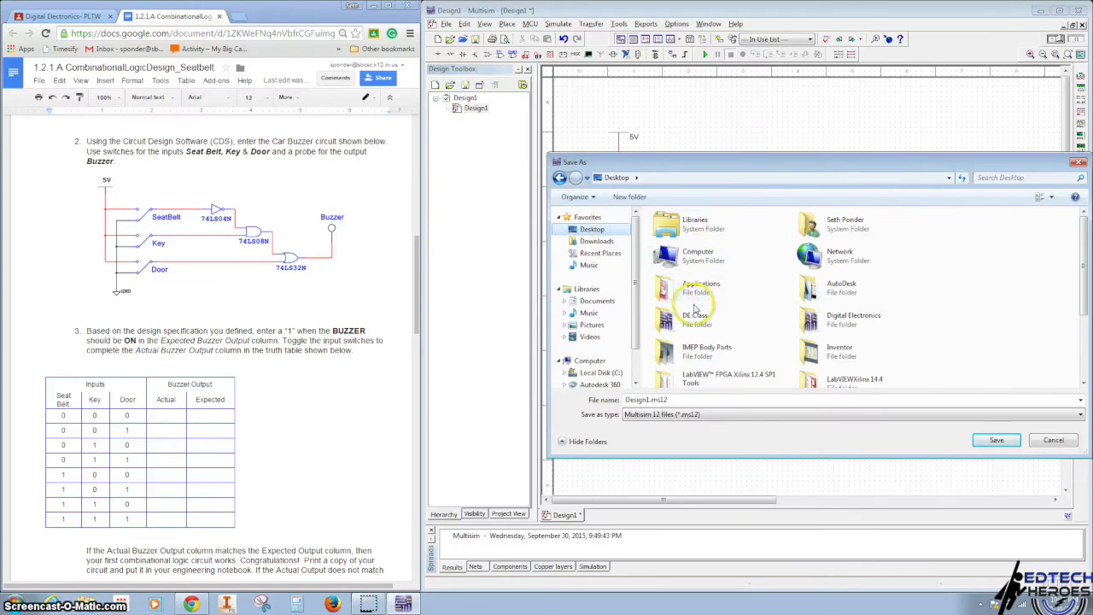
pyautogui.moveTo(683, 400); pyautogui.dragTo(622, 401)
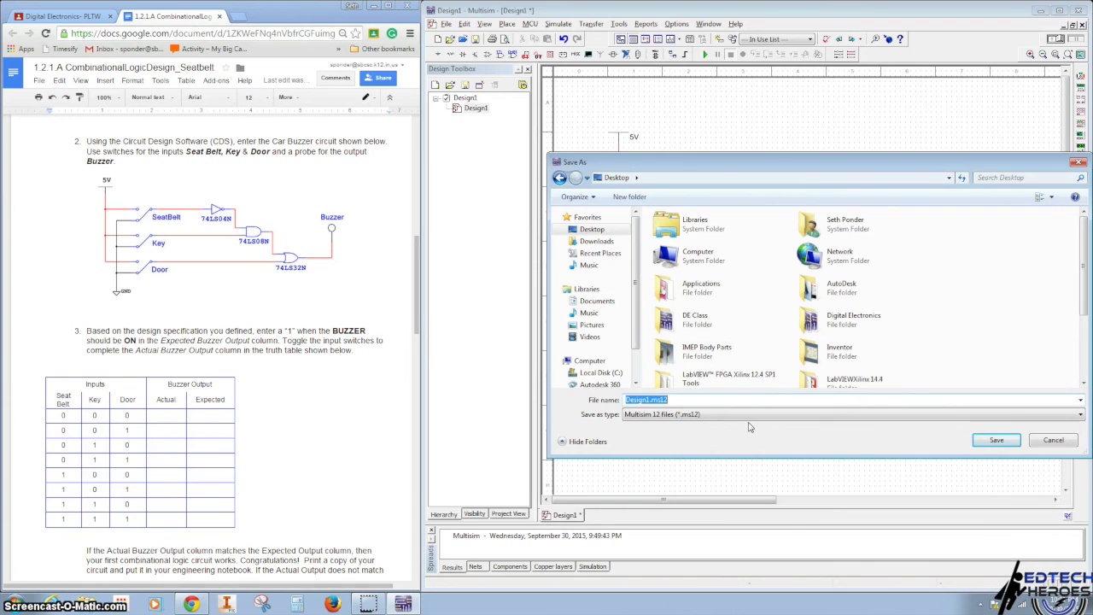
pyautogui.write('1.')
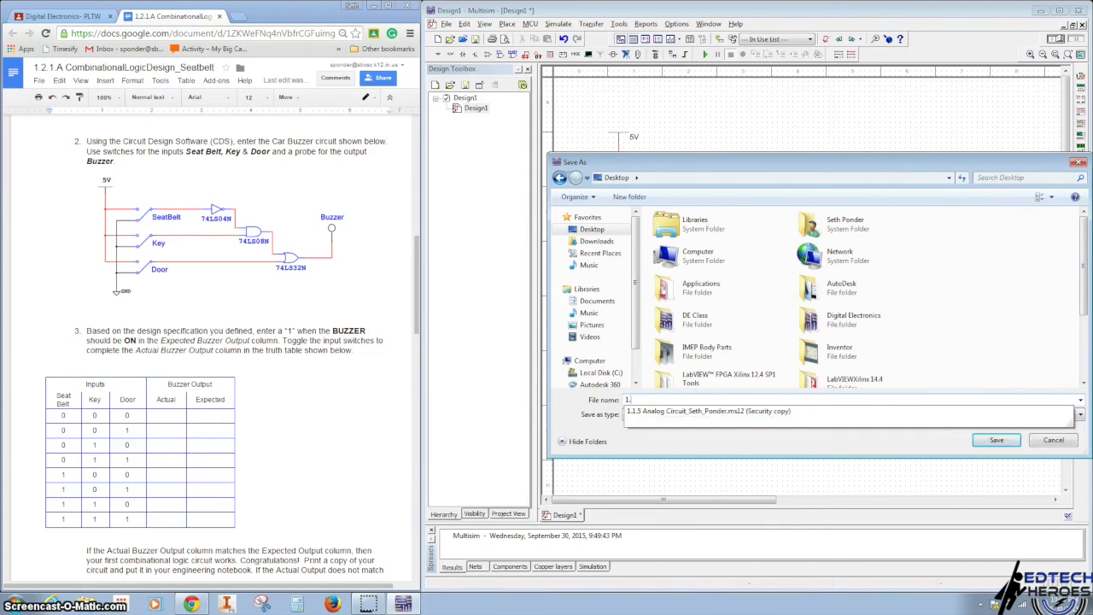
pyautogui.write('2.1')
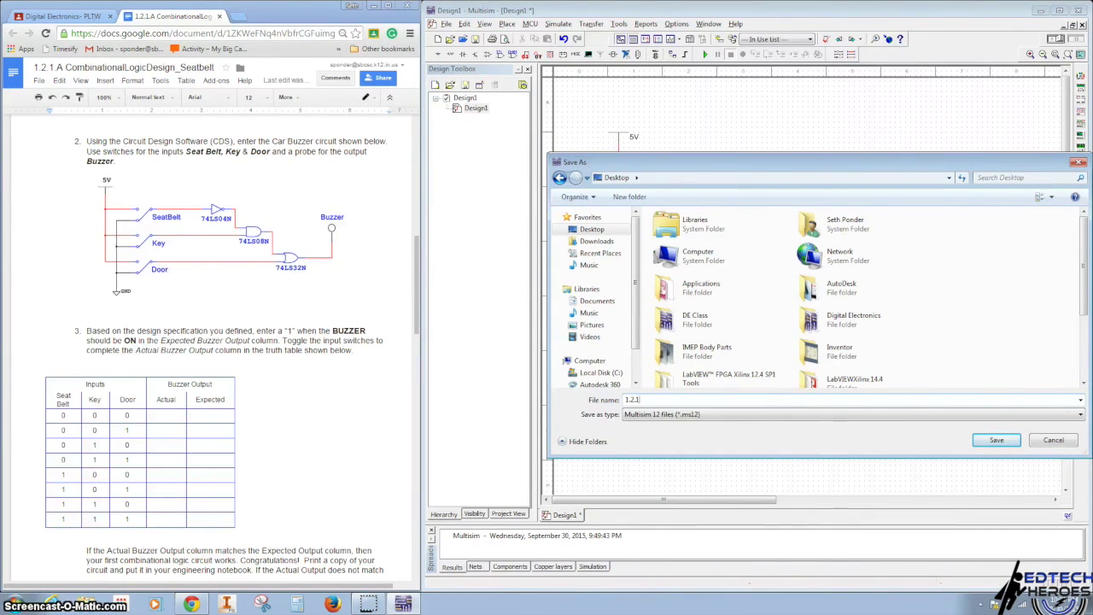
pyautogui.write('A Seatbelt')
pyautogui.click(1001, 440)
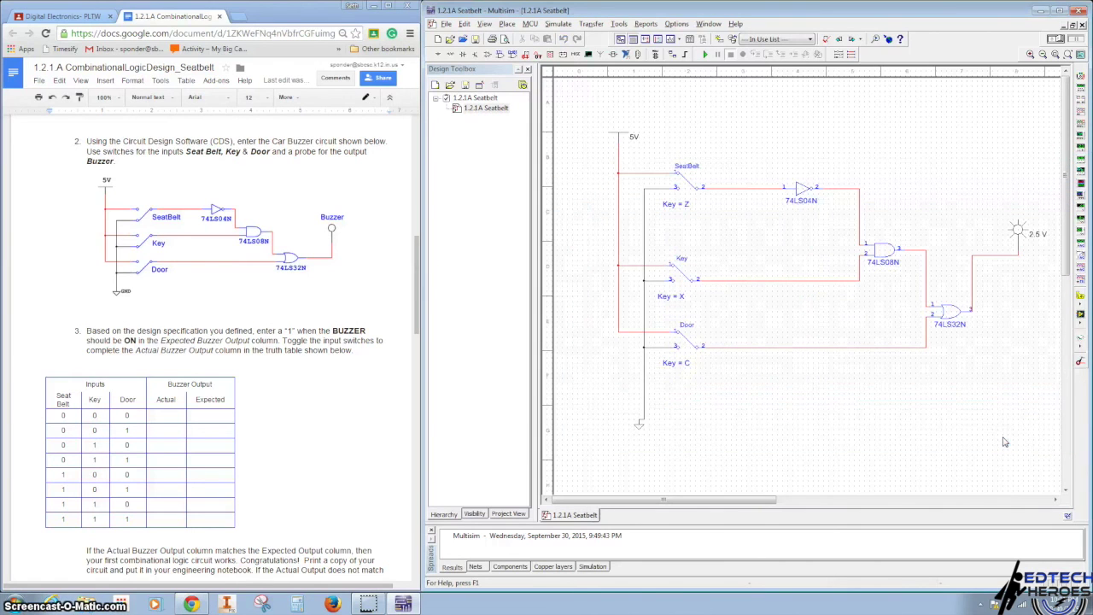